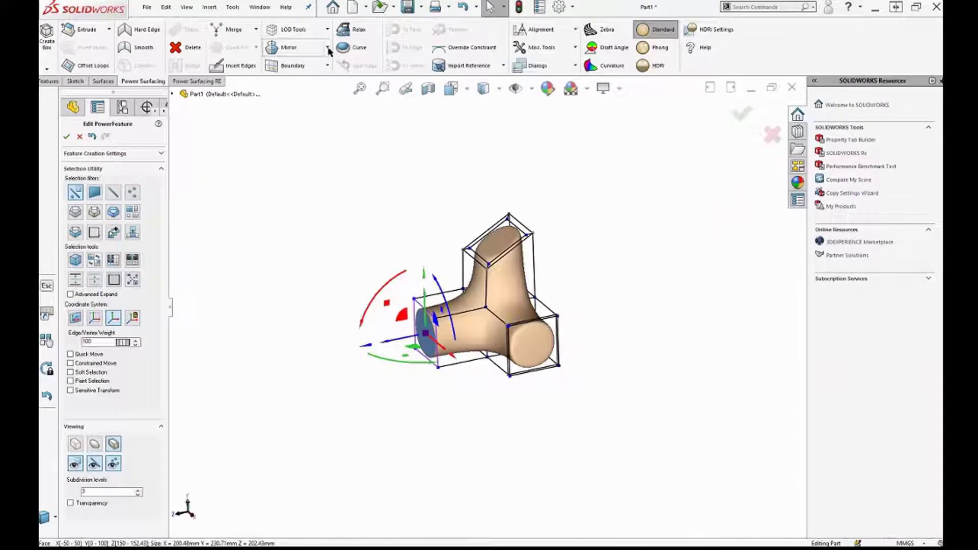
Step: Mirror the body across the end face of its horizontal arm and accept the mirror
left_click(286, 49)
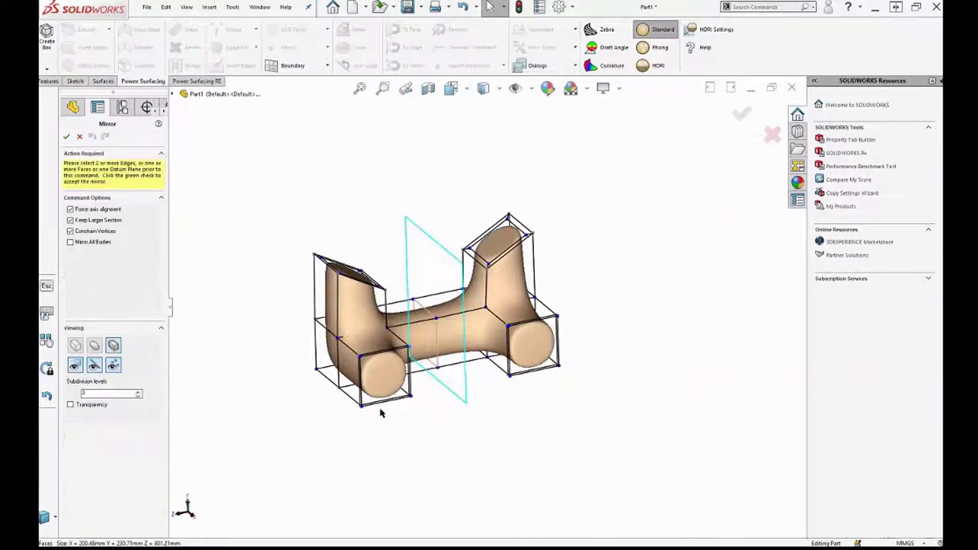
middle_click_drag(381, 413, 456, 397)
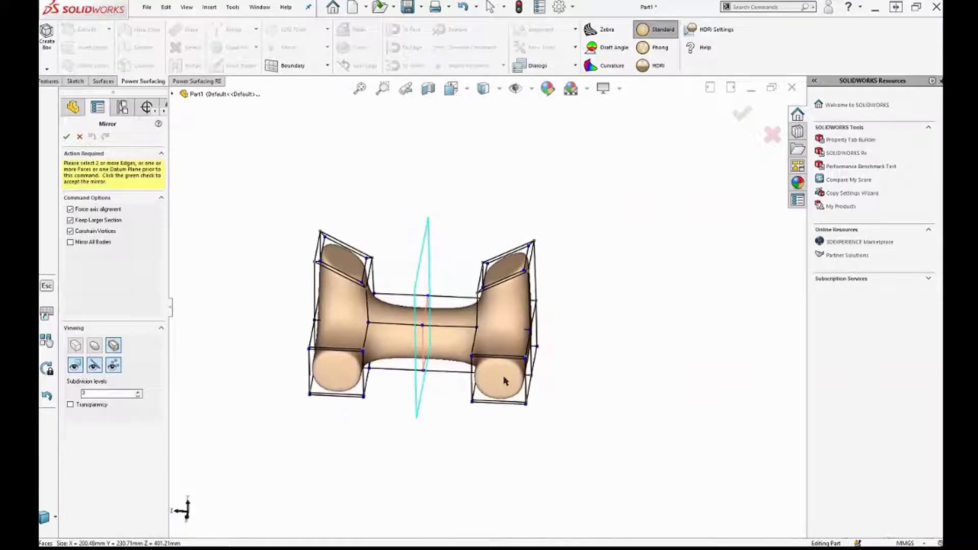
key("Return")
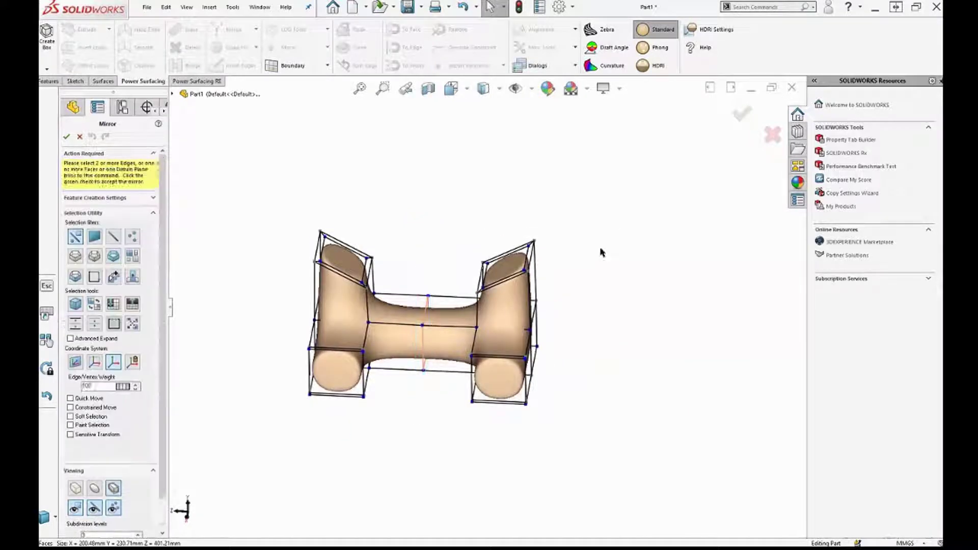
Step: Extend the mirrored upright arms to a height of about 318 mm and pull the side arms' end faces out to X about 233 mm
left_click(508, 271)
left_click_drag(509, 244, 484, 199)
middle_click_drag(581, 350, 679, 275)
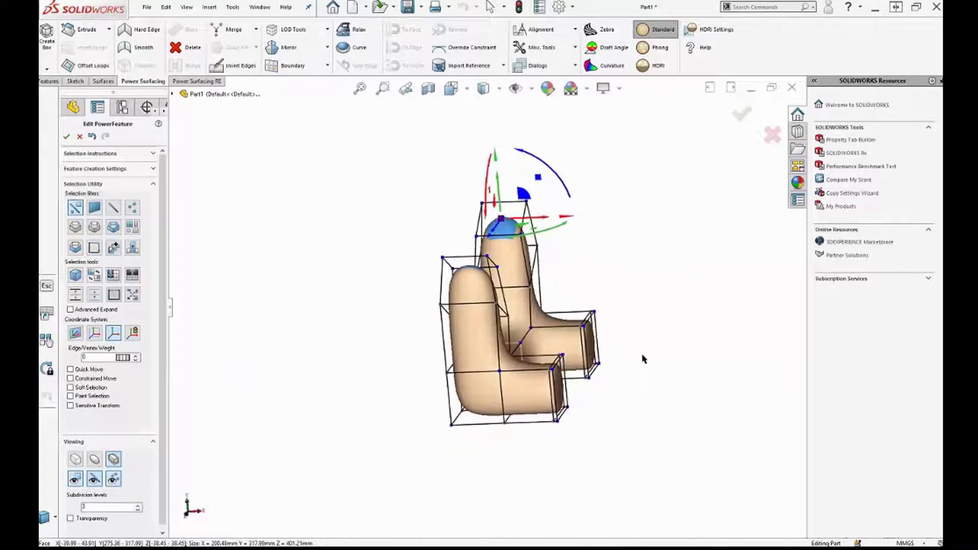
left_click(564, 393)
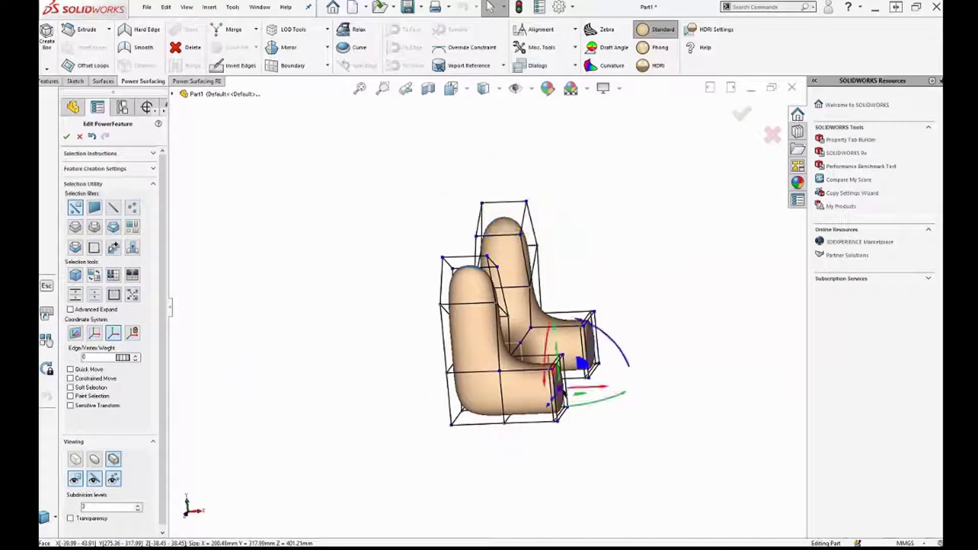
left_click_drag(590, 387, 640, 388)
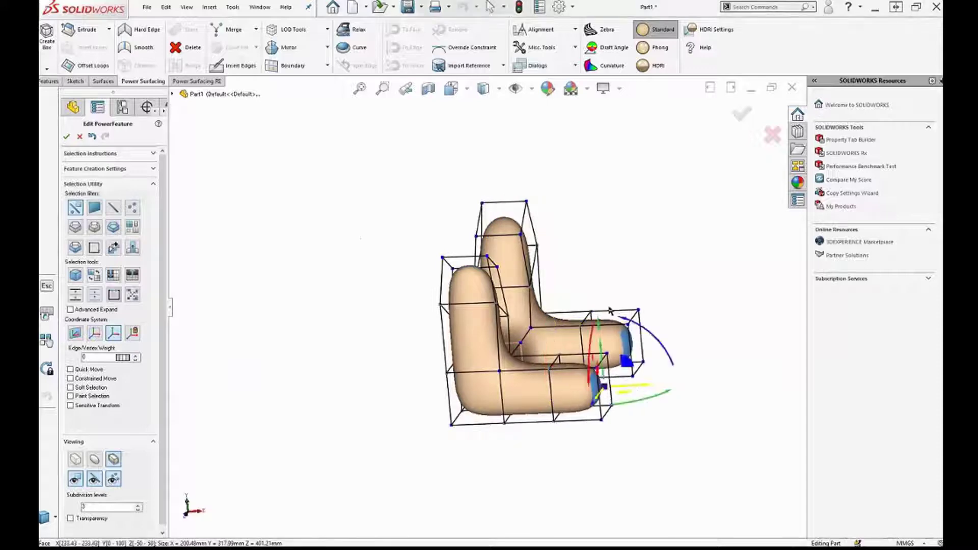
Step: Mirror the whole body across the side arms' extended end faces to form a closed rectangular frame with four legs
middle_click_drag(596, 245, 527, 194)
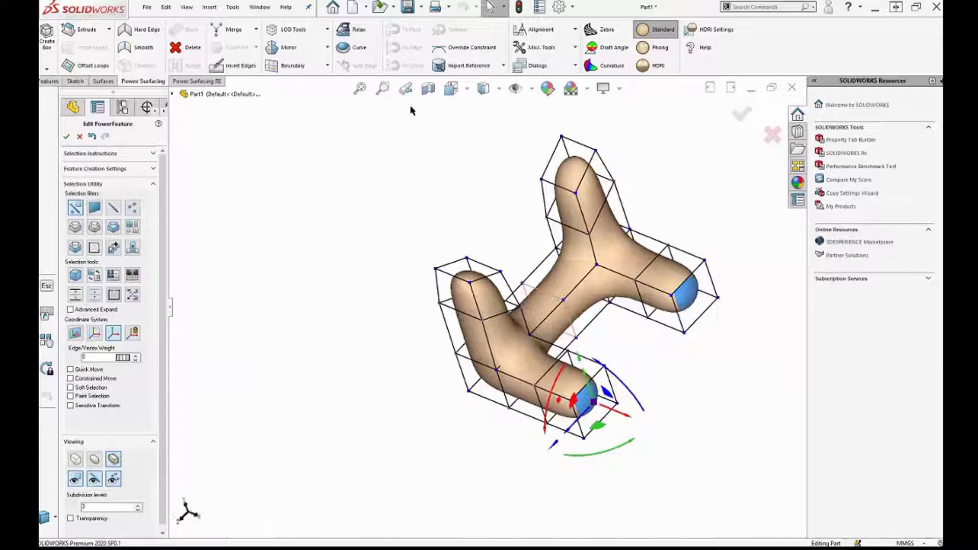
left_click(330, 49)
left_click(290, 66)
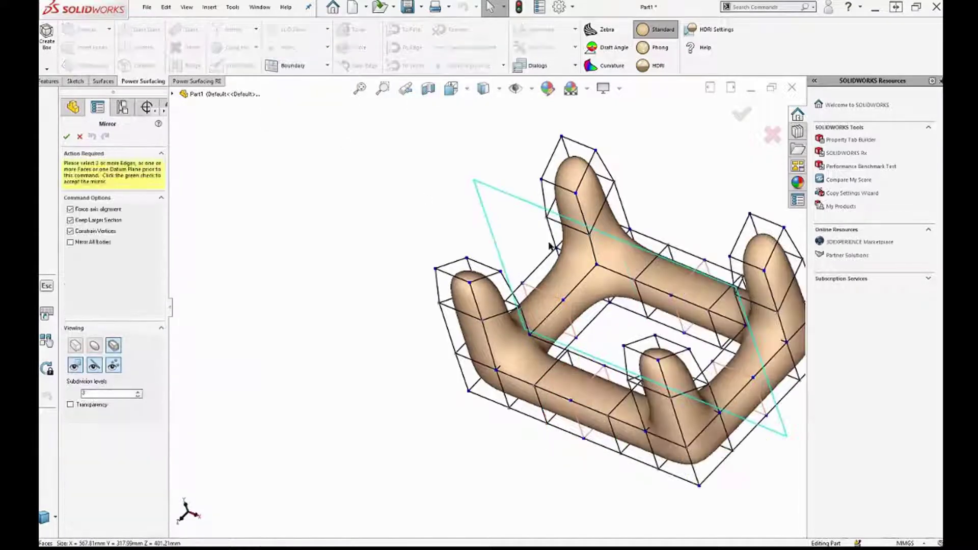
middle_click_drag(620, 279, 558, 104)
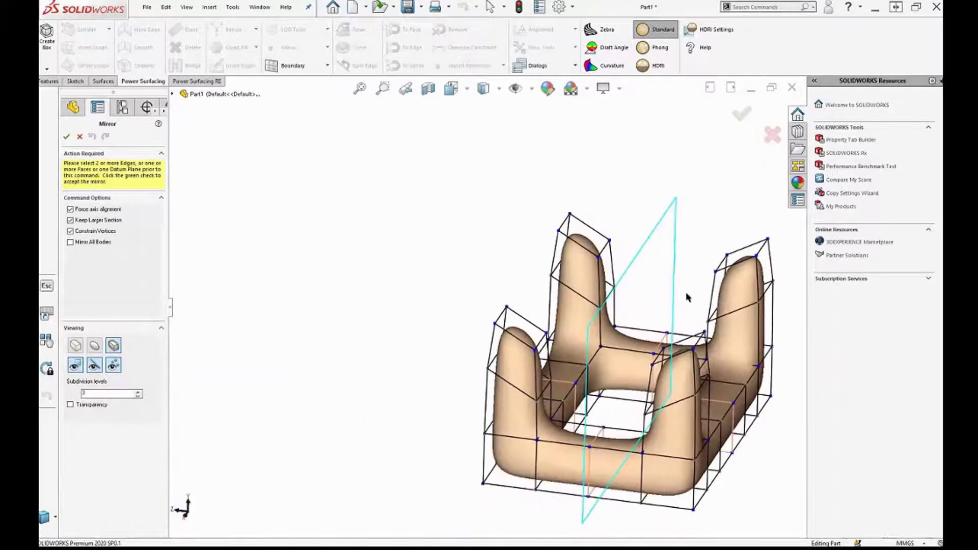
key("Escape")
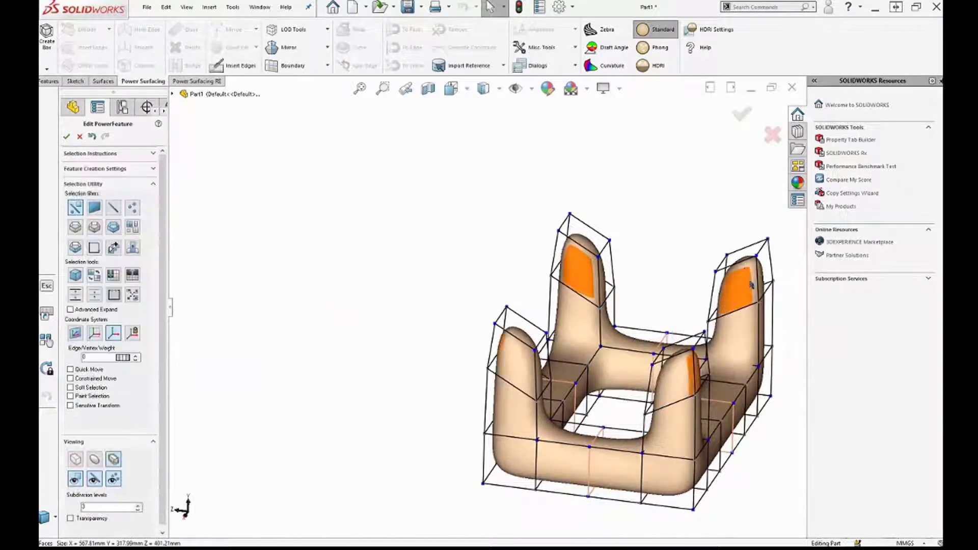
Step: Rotate the four leg-end faces so that they tilt outward, and shift them slightly outward
left_click(582, 243)
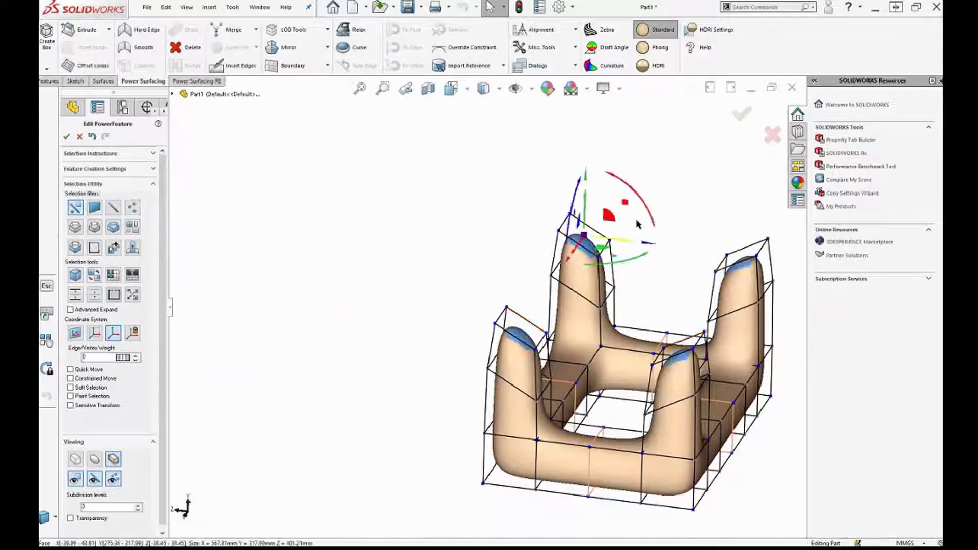
left_click_drag(648, 213, 581, 149)
left_click_drag(610, 216, 589, 203)
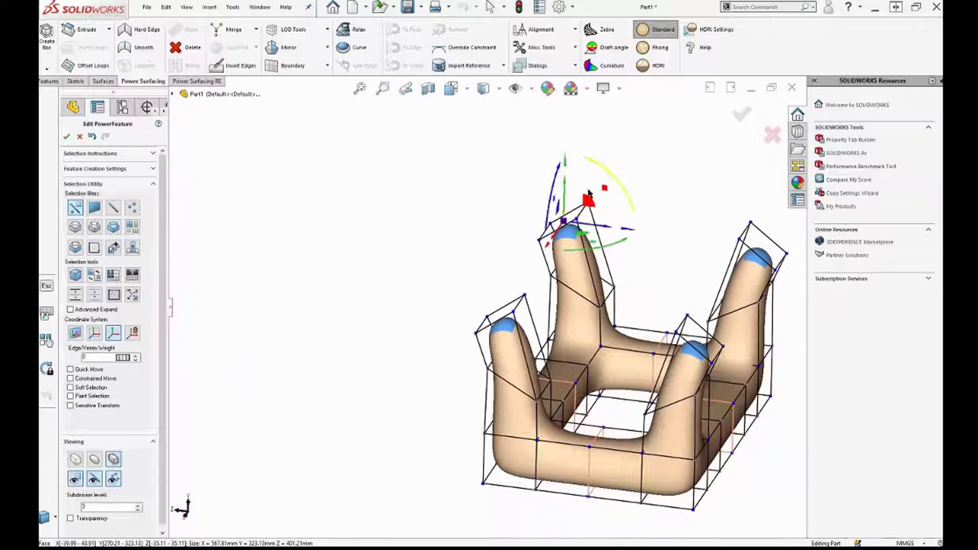
Step: Extrude the four leg-end faces by about 84 mm with three segments
left_click(84, 29)
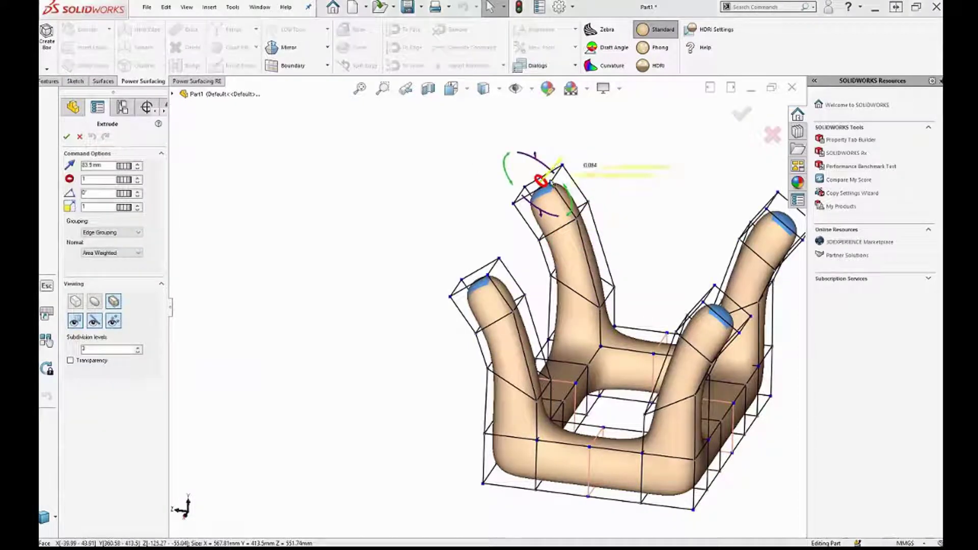
left_click_drag(539, 181, 515, 155)
scroll(633, 277, "down", 4)
scroll(606, 283, "up", 7)
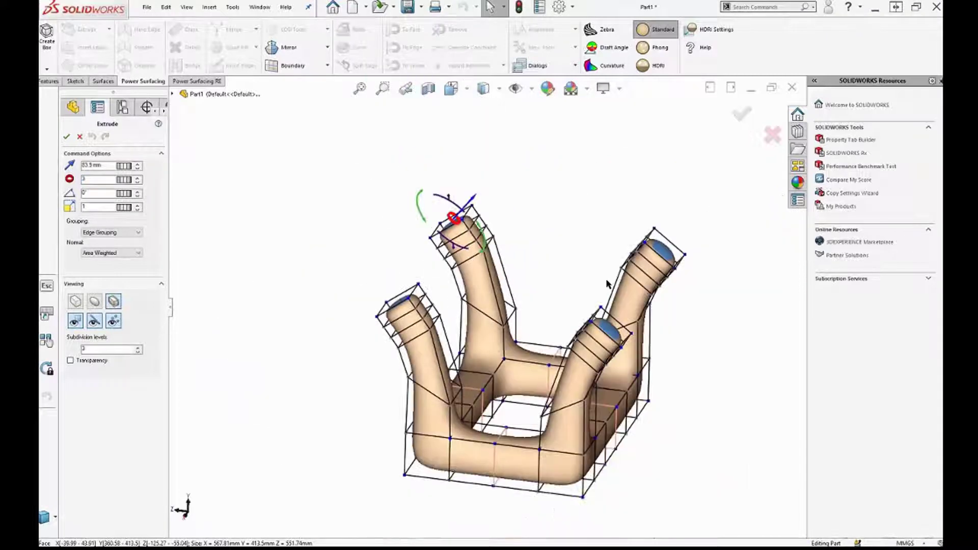
Step: Display only the smooth surface, hide the mesh edges, and accept the leg extrusion
middle_click_drag(509, 307, 419, 421)
middle_click_drag(566, 295, 204, 265)
key("f")
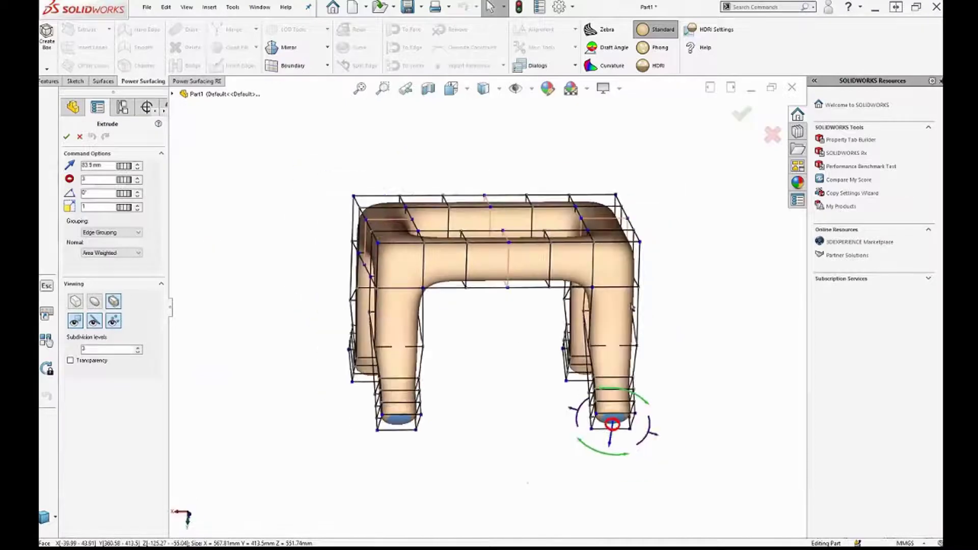
left_click(99, 304)
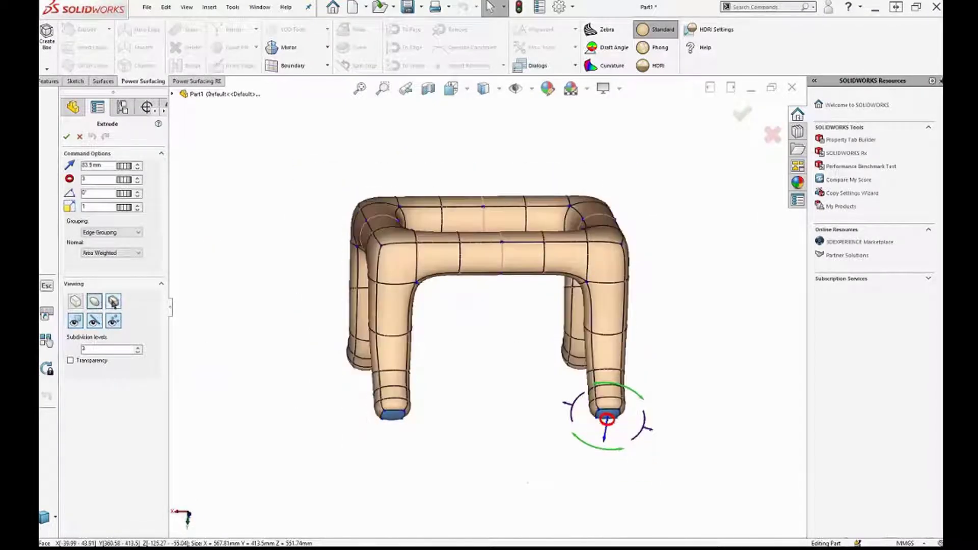
left_click(96, 322)
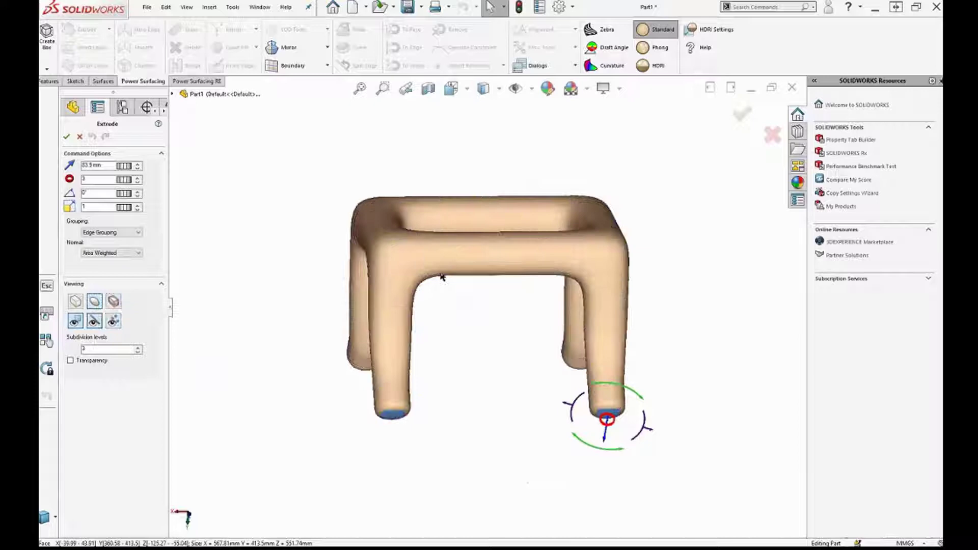
middle_click_drag(442, 298, 554, 264)
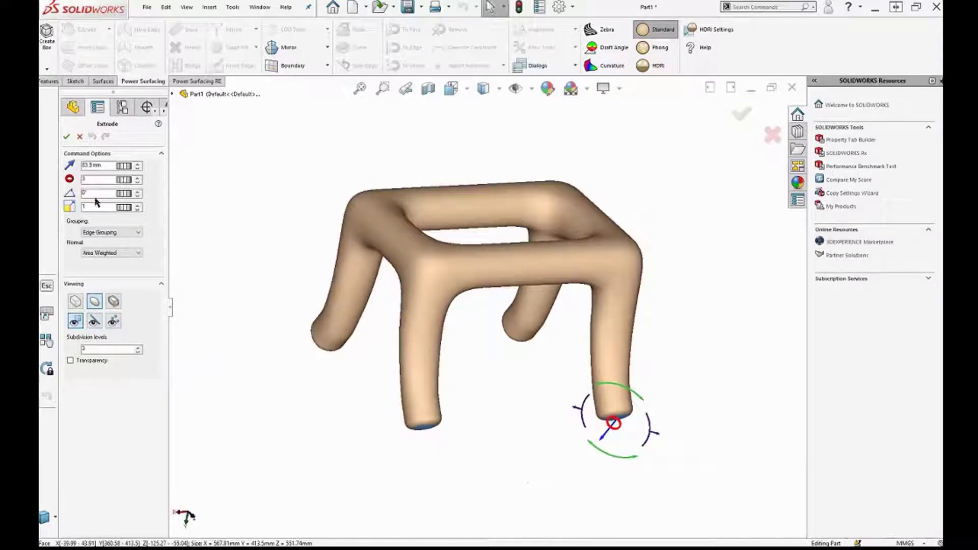
left_click(78, 137)
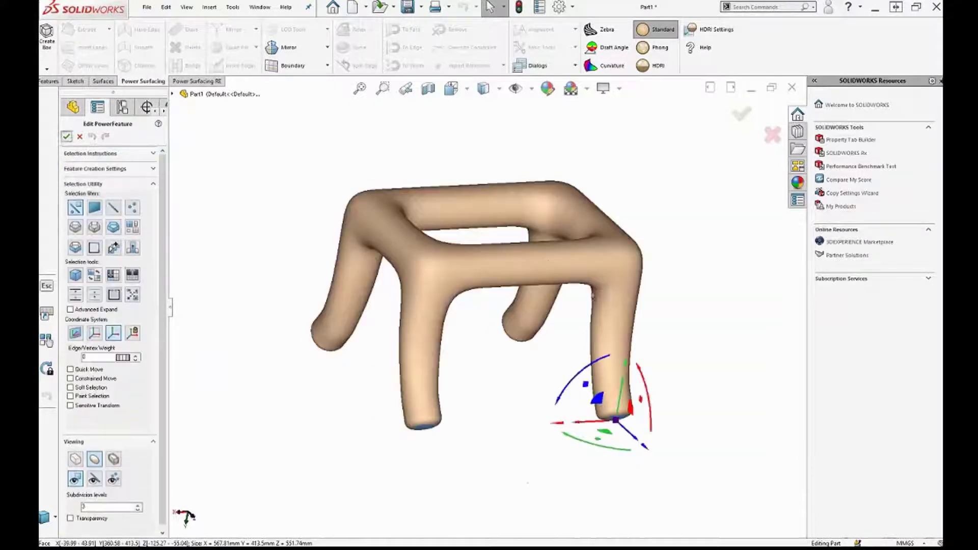
Step: Select the face loop around the frame's side, replace it with the front rail's top face, and show the mesh edges
double_click(520, 266)
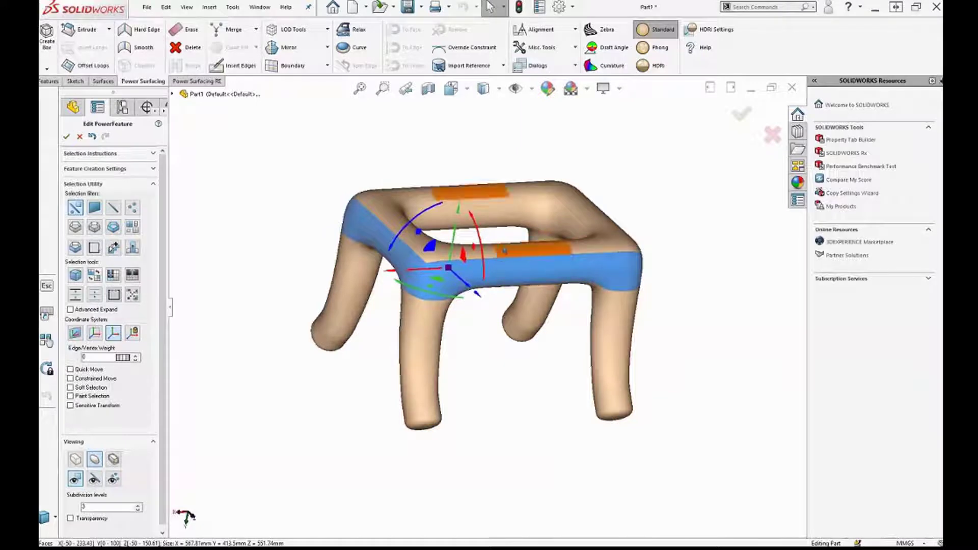
left_click(518, 254)
scroll(516, 260, "down", 3)
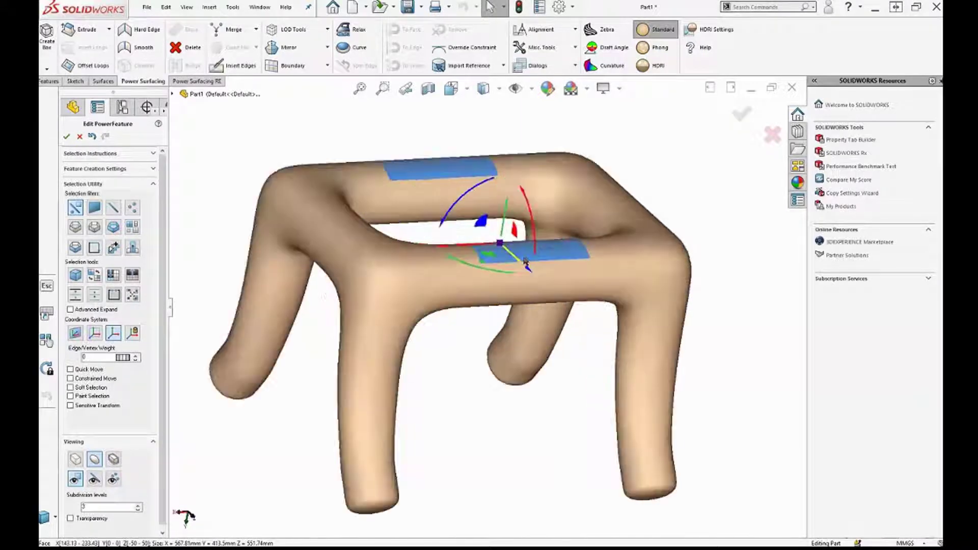
left_click(95, 480)
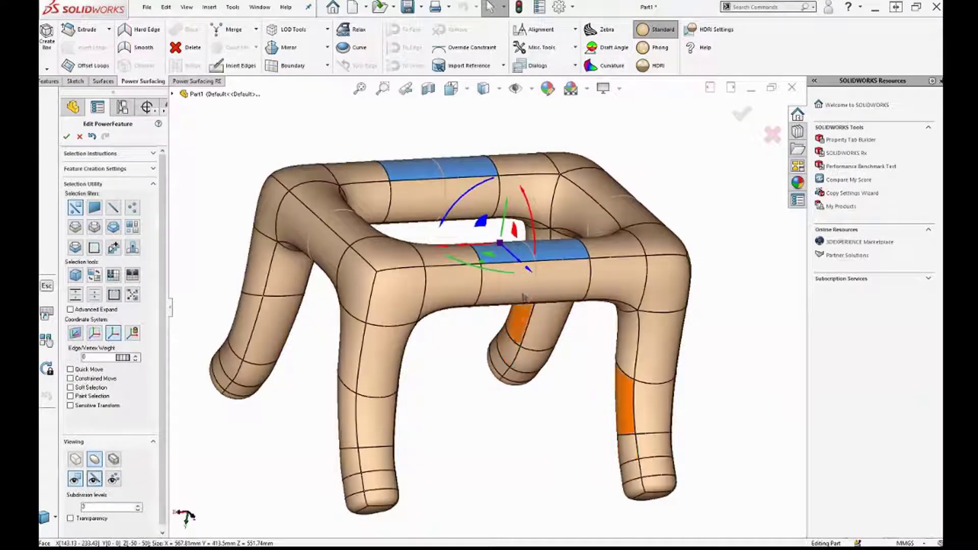
Step: Select the front rail's middle edge loop, the edge loops beside it, and the ring of edges running along the legs
left_click(535, 268)
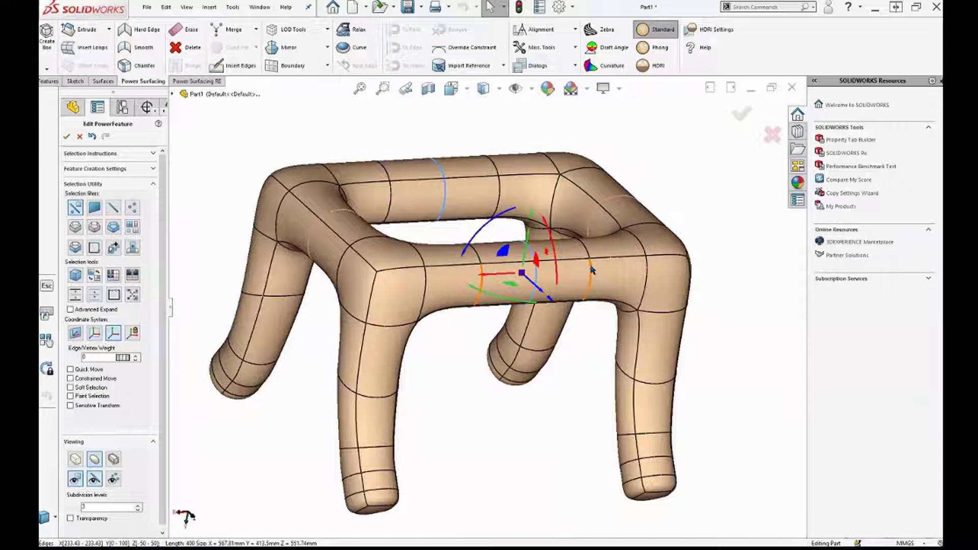
left_click(592, 270)
double_click(591, 267)
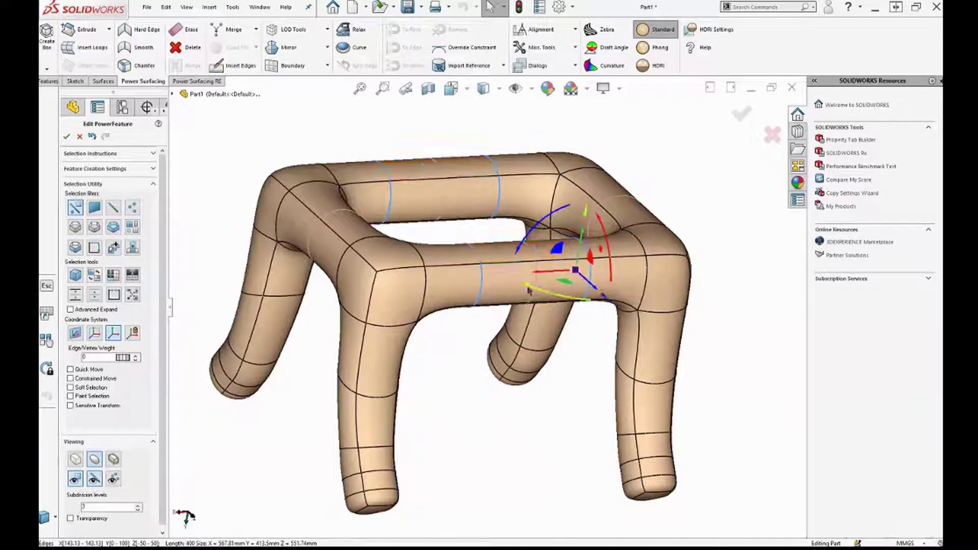
left_click(378, 400)
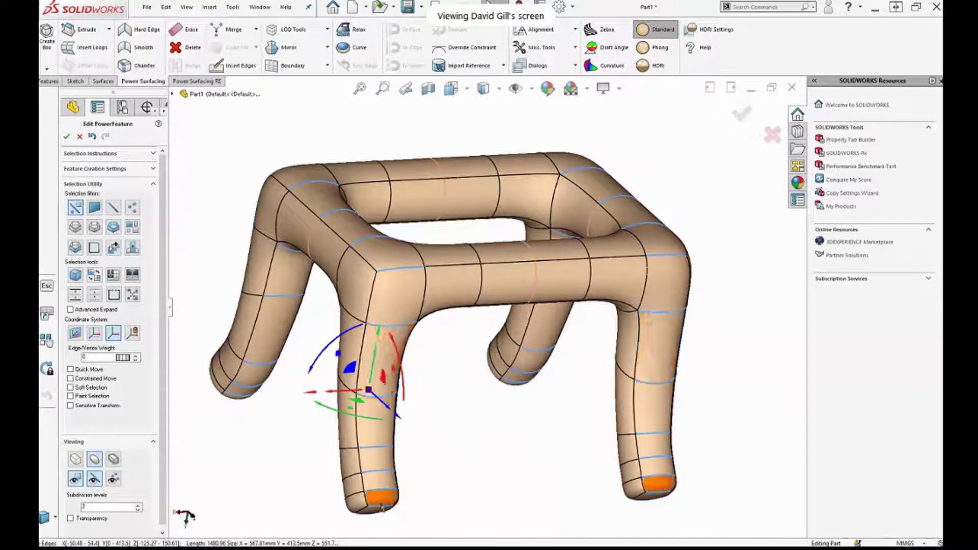
Step: Try moving the front rail's middle edge loop about 64 mm outward with its mirrored counterpart, and undo the move
left_click(538, 273)
double_click(538, 274)
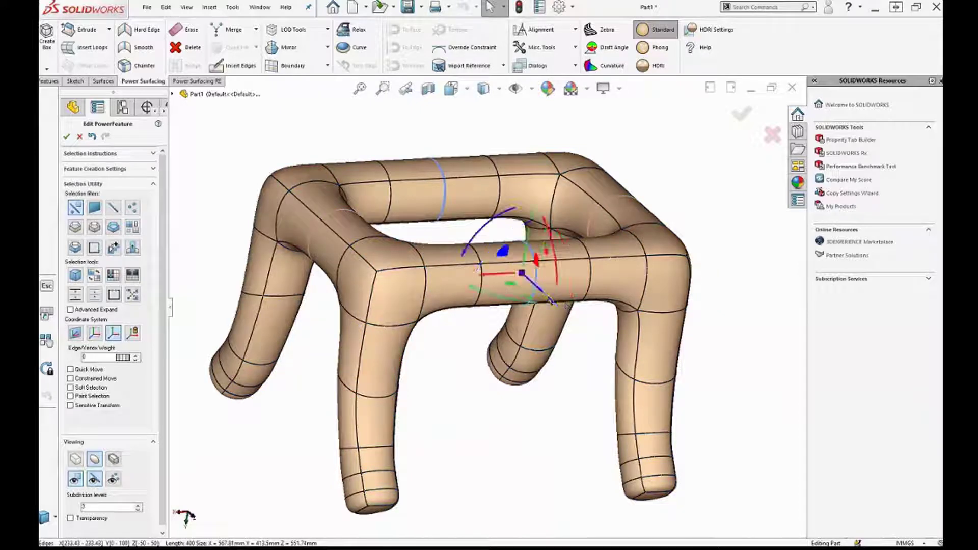
left_click_drag(538, 290, 554, 311)
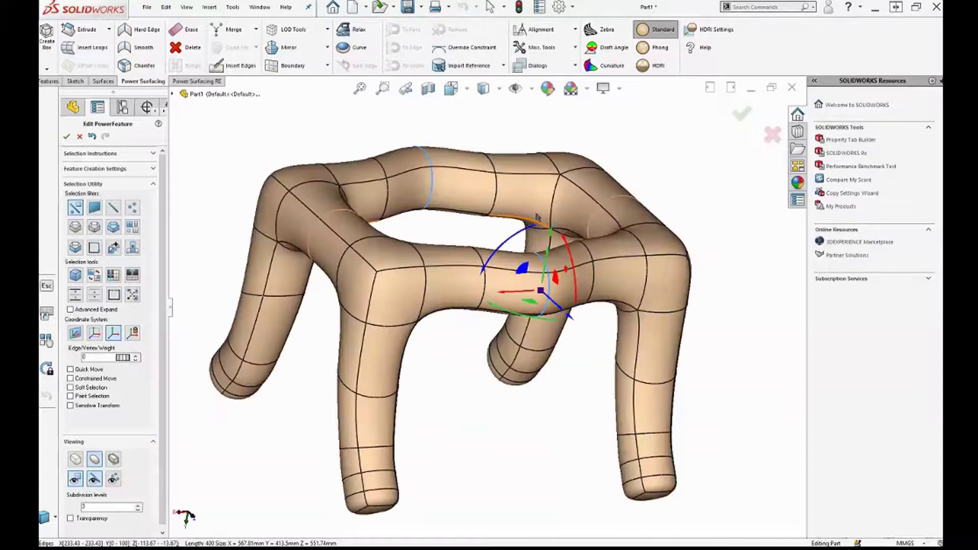
middle_click_drag(534, 215, 549, 253)
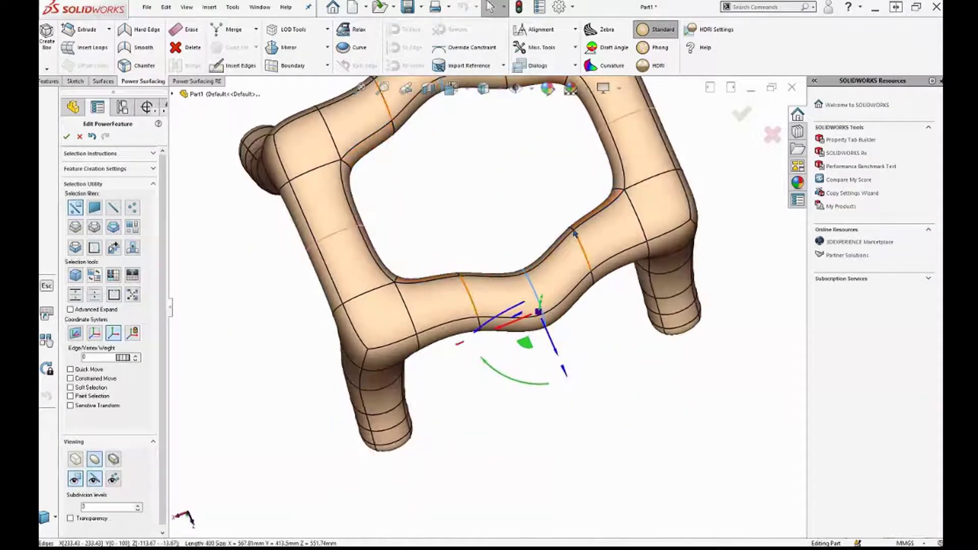
key("ctrl+z")
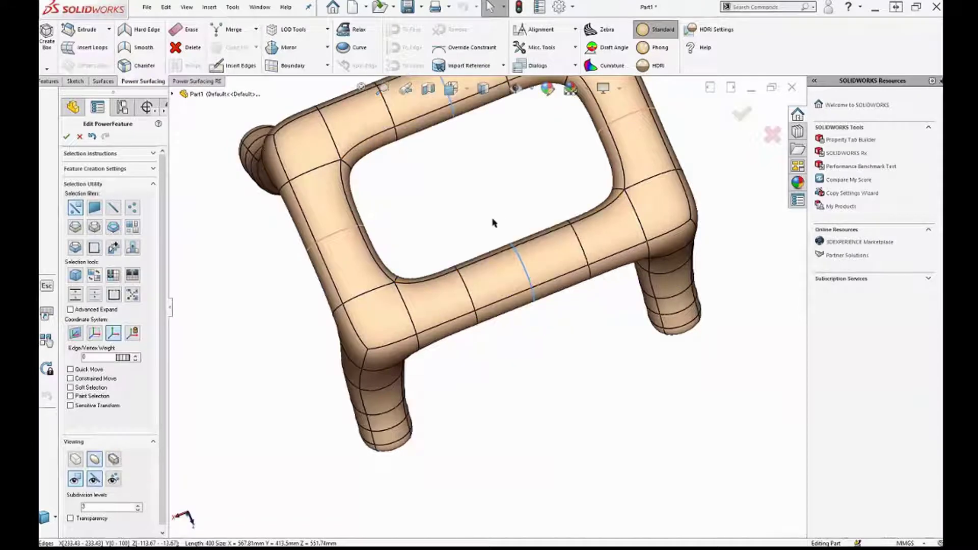
Step: Enable soft selection and pull the front rail's middle edge loop about 58 mm outward
left_click(71, 388)
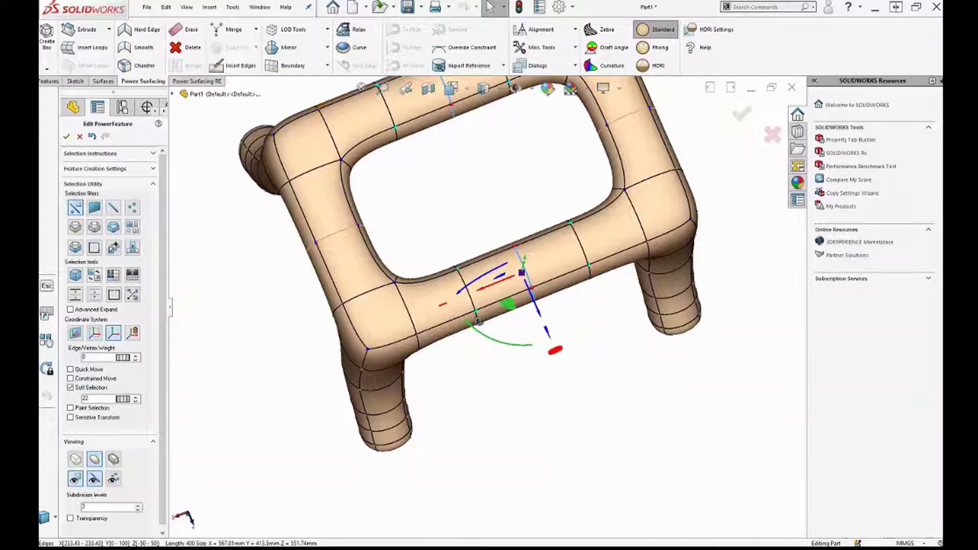
middle_click_drag(479, 321, 538, 301)
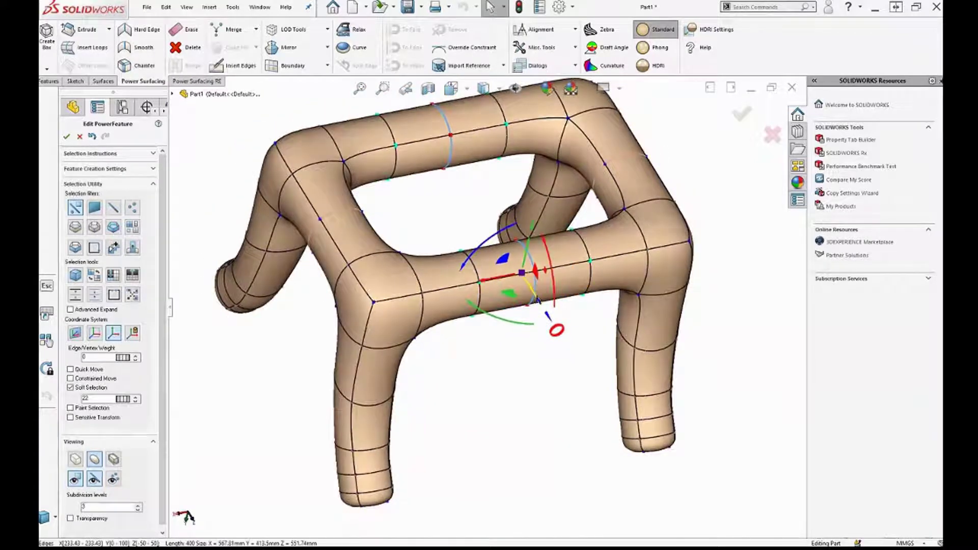
left_click_drag(536, 302, 560, 328)
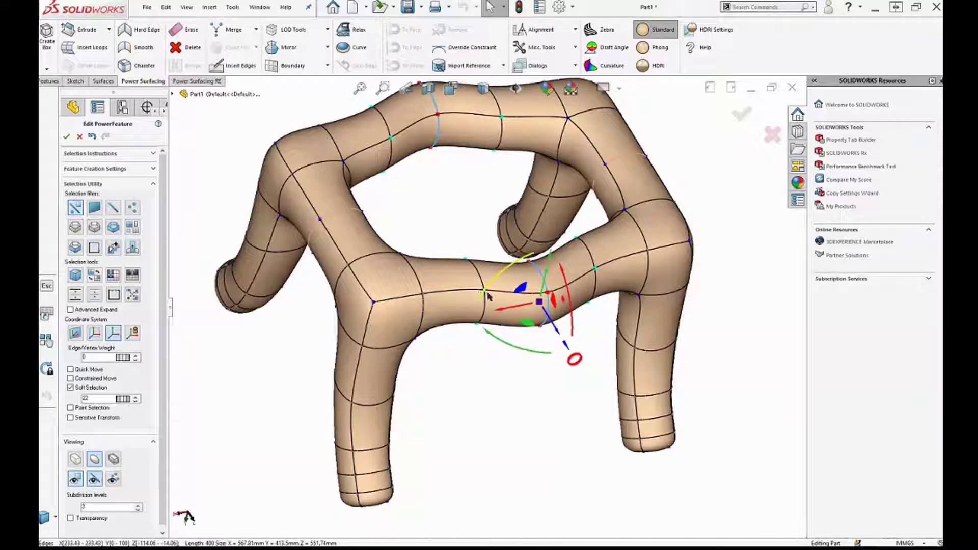
left_click_drag(556, 330, 478, 341)
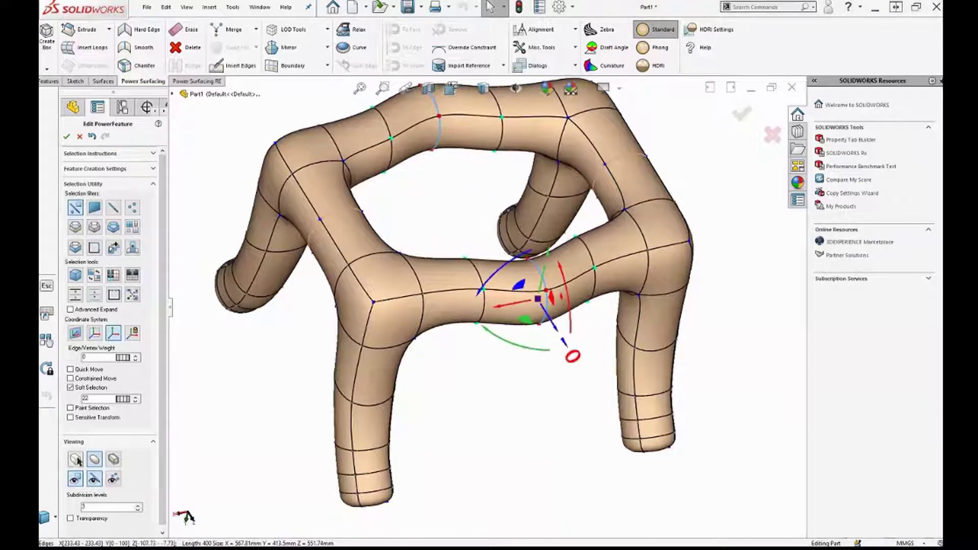
Step: Switch the display to the faceted control mesh, nudge the middle edge loop, and undo the soft-selection moves
key("Tab")
mouse_move(552, 322)
left_mouse_down()
mouse_move(526, 266)
mouse_move(552, 324)
left_mouse_up()
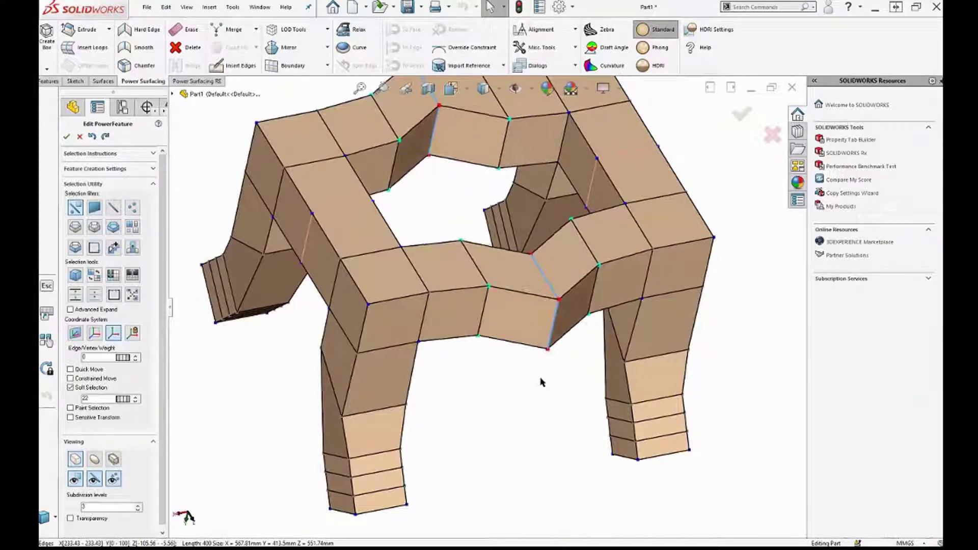
key("ctrl+z")
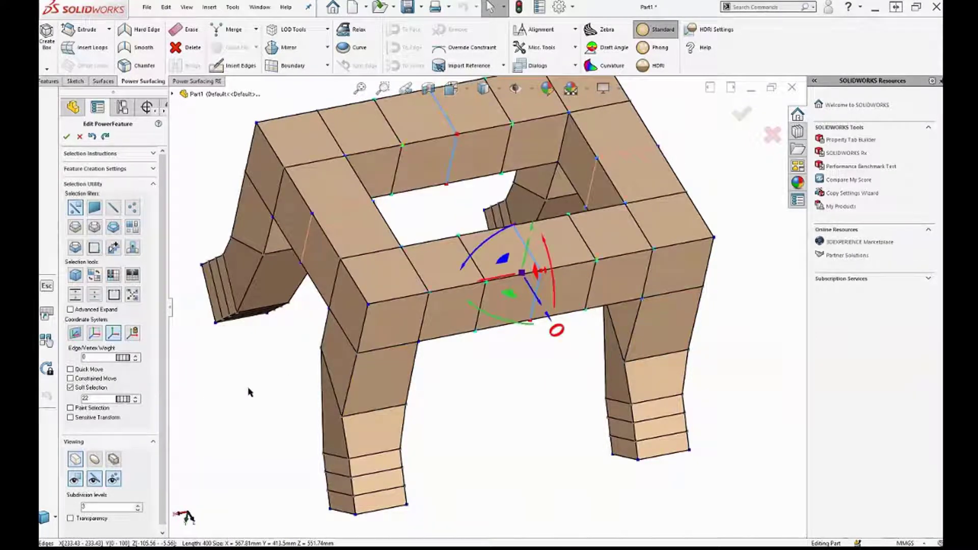
Step: Set the soft selection range to 43 and pull the front rail's middle edge loop outward
left_click_drag(249, 392, 260, 390)
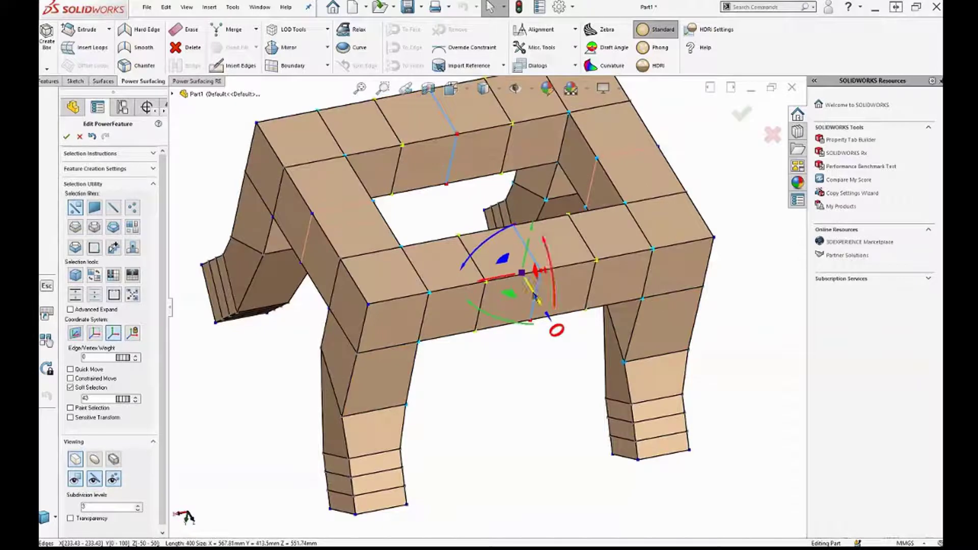
left_click_drag(534, 295, 559, 321)
middle_click_drag(543, 247, 507, 224)
Step: Display the frame as a smooth surface and inspect its curved rails and legs from several angles
left_click(95, 460)
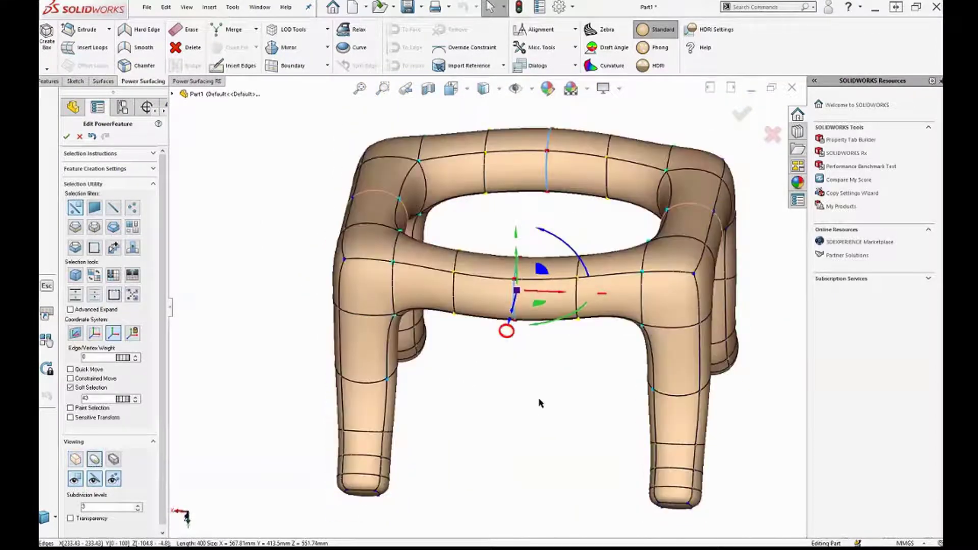
middle_click_drag(540, 402, 469, 378)
scroll(469, 378, "down", 2)
scroll(468, 376, "up", 5)
scroll(570, 351, "down", 2)
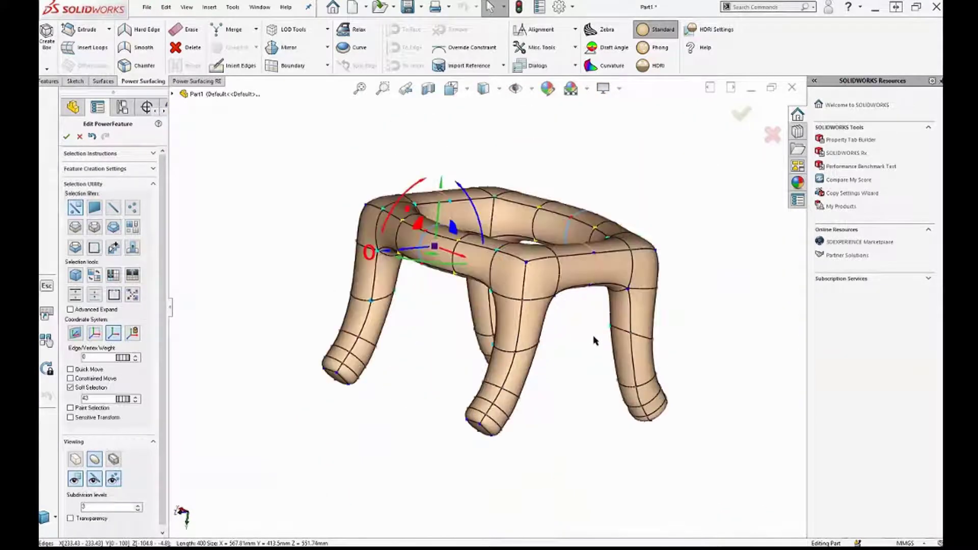
mouse_move(494, 232)
middle_mouse_down()
mouse_move(474, 230)
mouse_move(437, 269)
mouse_move(450, 235)
mouse_move(512, 233)
middle_mouse_up()
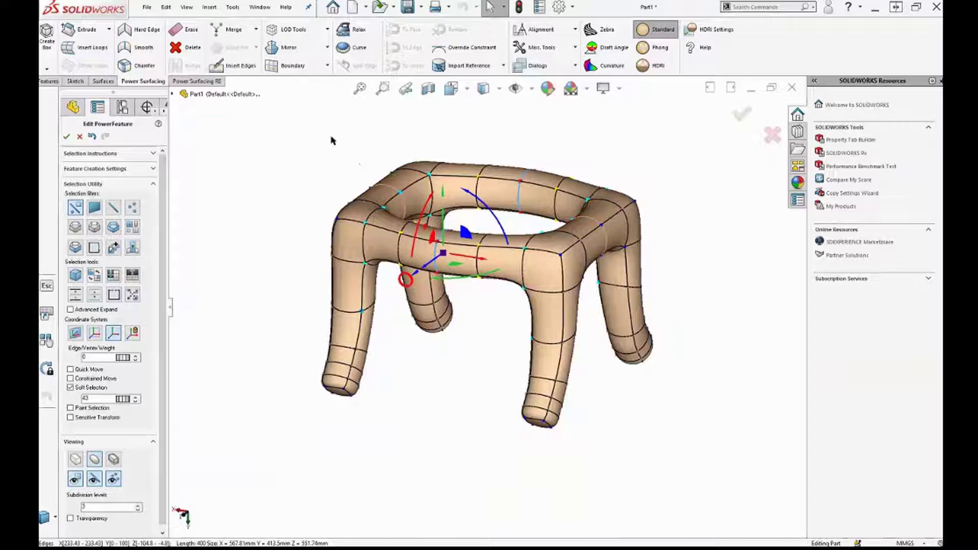
Step: Unify the mirrored halves of the frame with Unify Mirror and disable soft selection
left_click(328, 49)
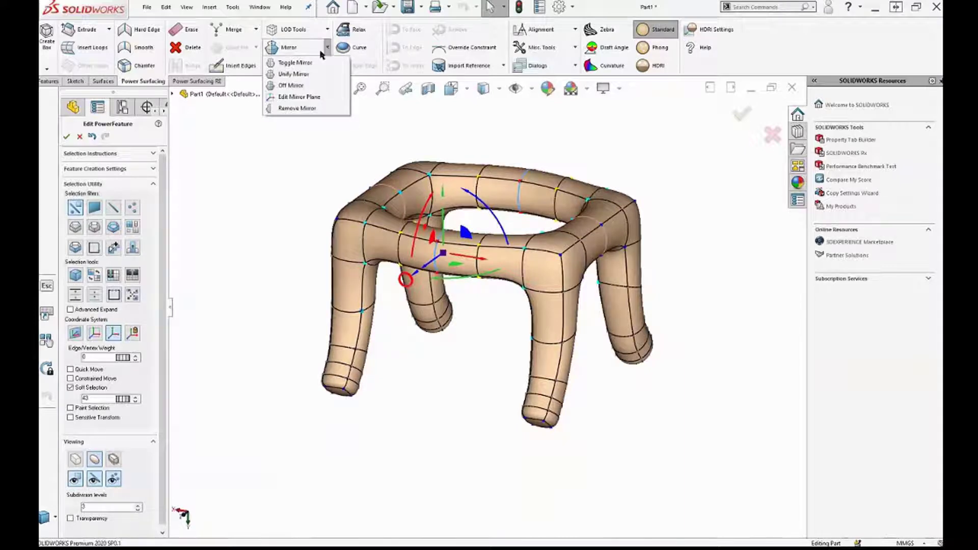
left_click(299, 75)
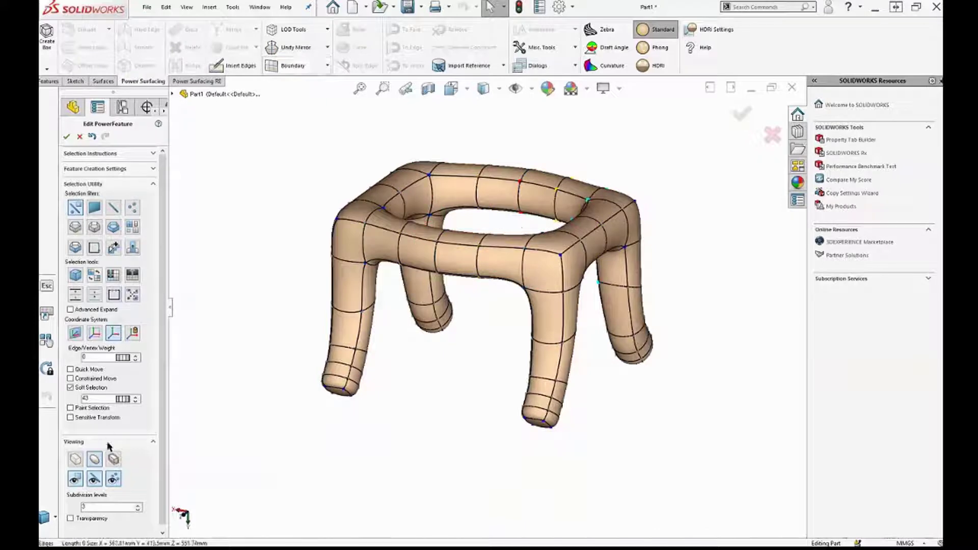
left_click(71, 388)
Step: Start detail editing of the unified frame at Level Of Detail Two
middle_click_drag(433, 287, 511, 219)
scroll(511, 219, "down", 3)
left_click(554, 328)
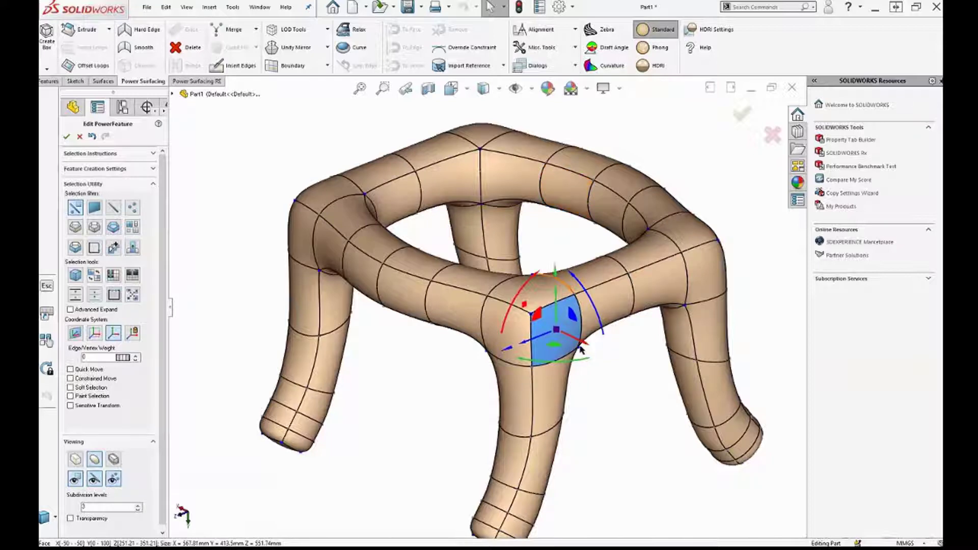
scroll(581, 351, "up", 3)
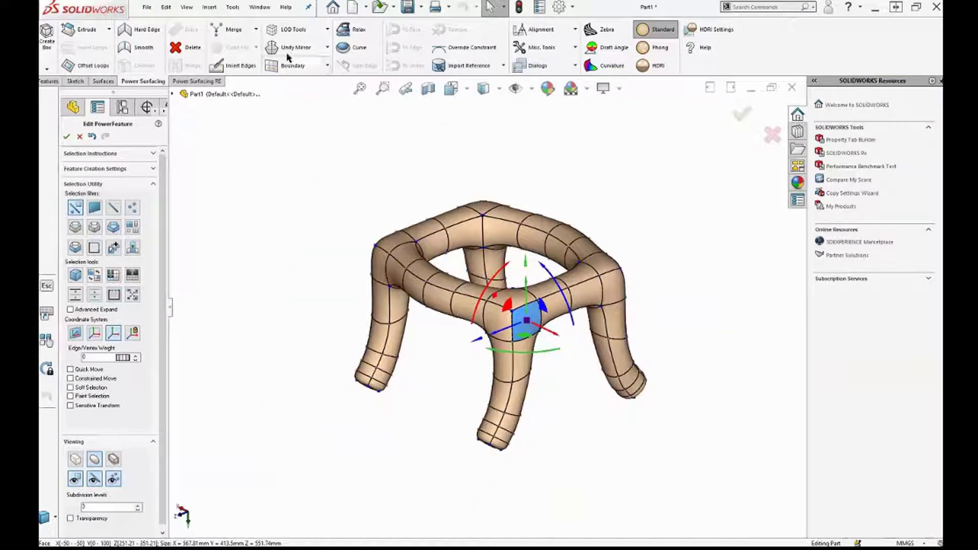
left_click(299, 32)
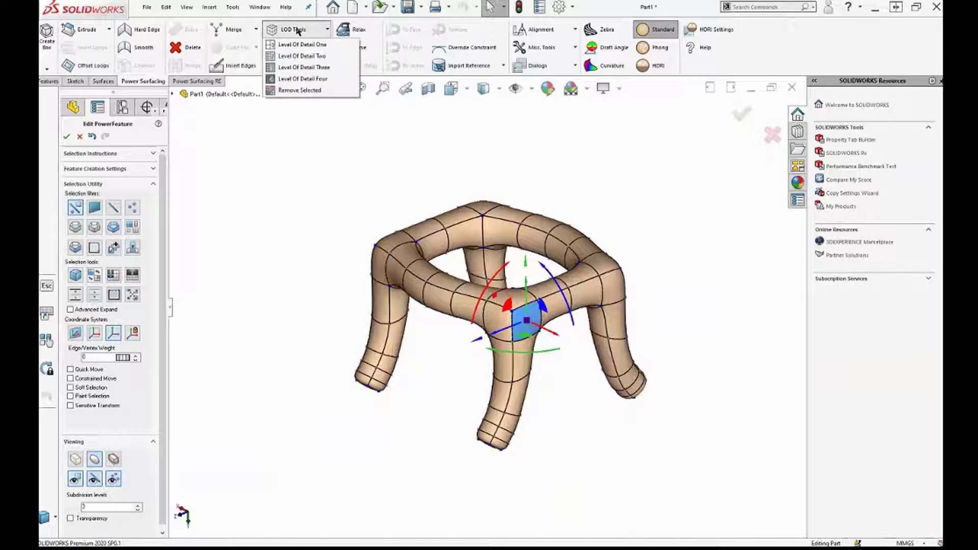
left_click(313, 57)
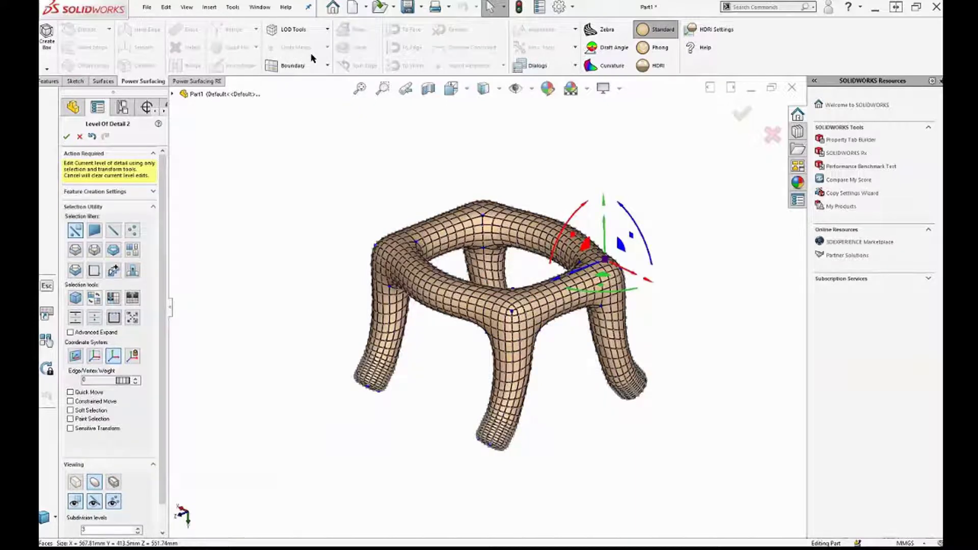
Step: Select the two adjoining short crosswise edges on the inner upper side of the front rail, nearer one corner
middle_click_drag(425, 308, 471, 452)
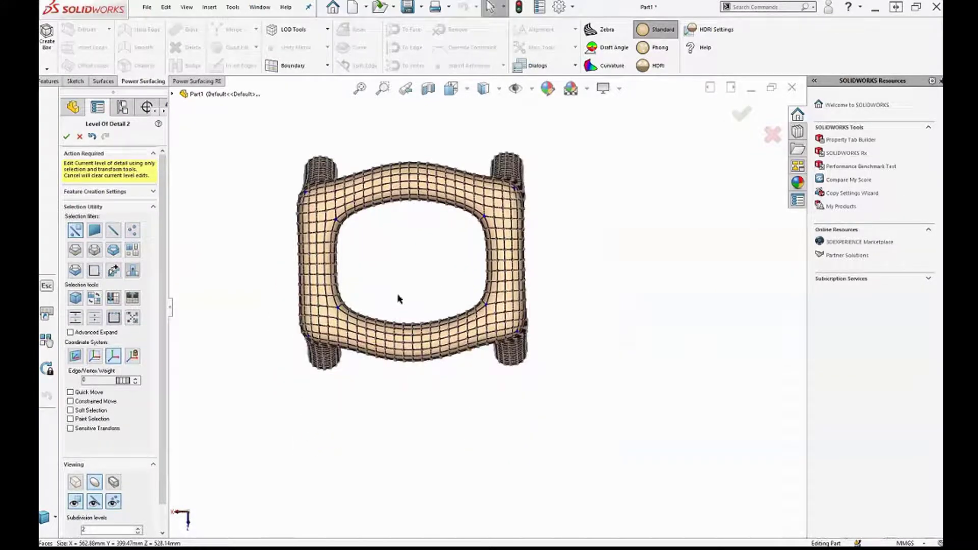
scroll(405, 316, "down", 4)
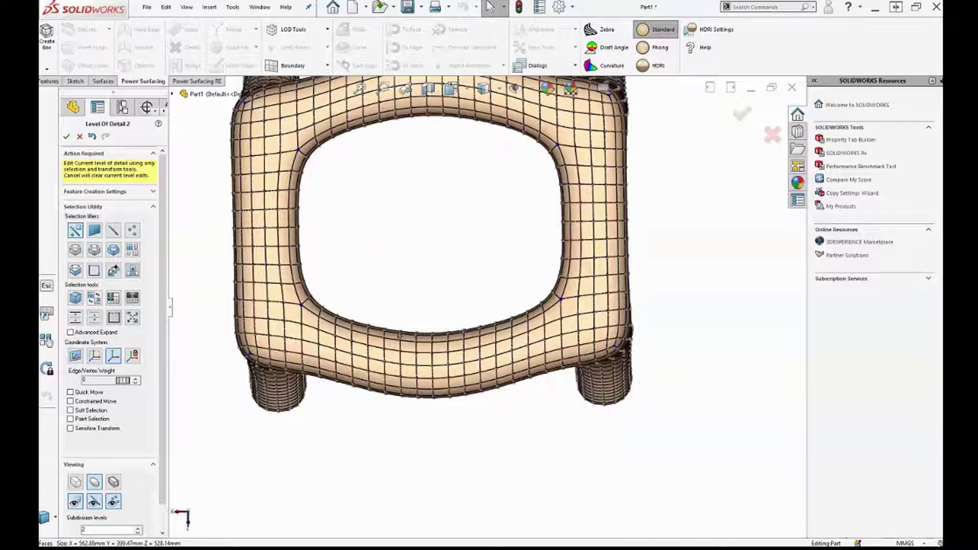
scroll(452, 308, "down", 4)
scroll(480, 312, "down", 5)
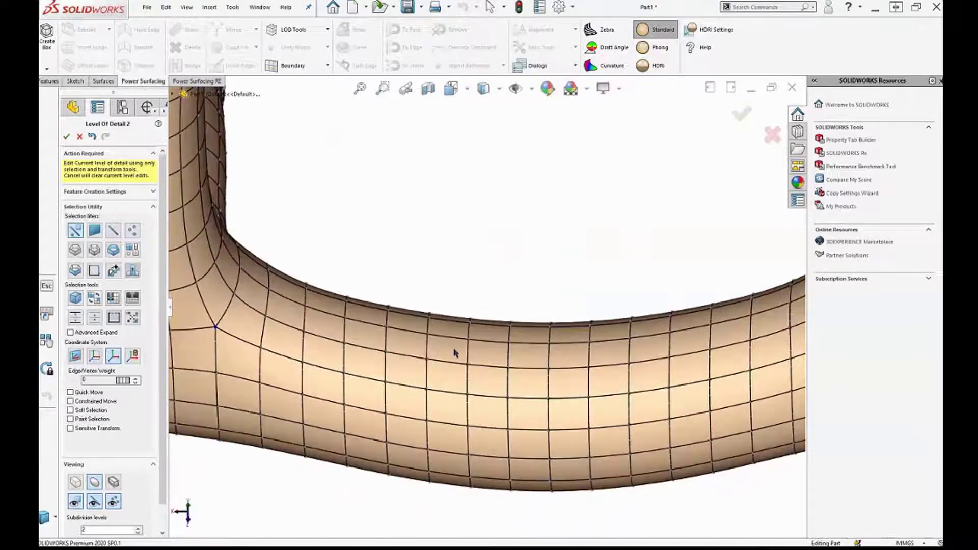
left_click(387, 343)
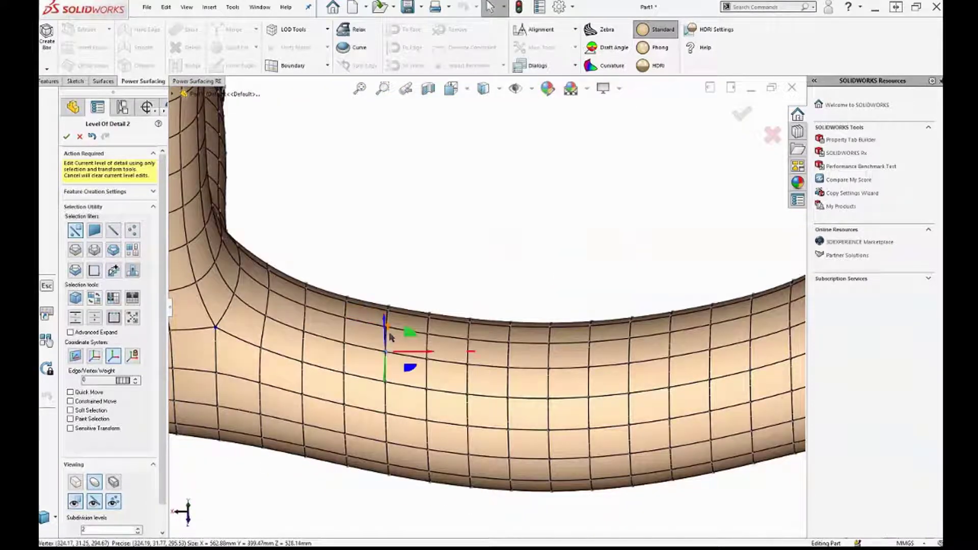
left_click(410, 239)
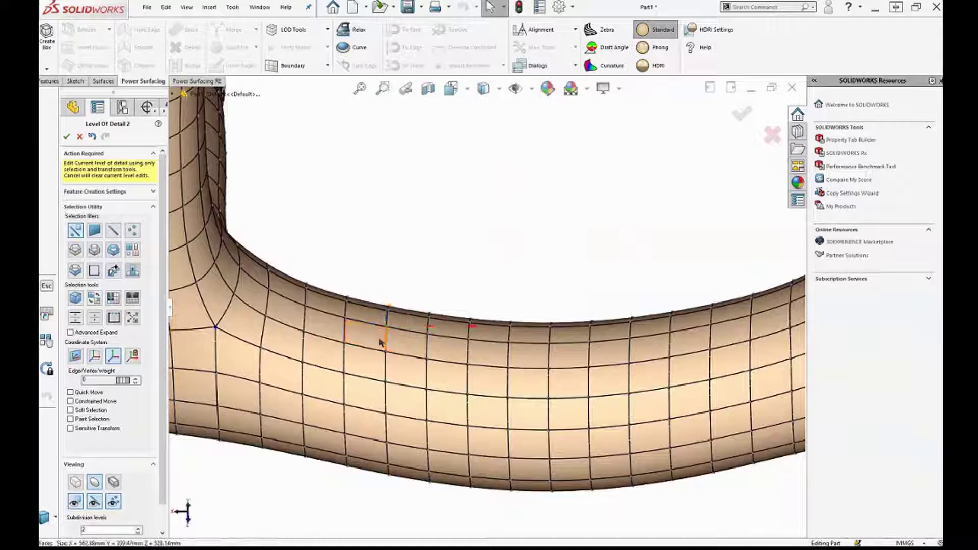
left_click(388, 345)
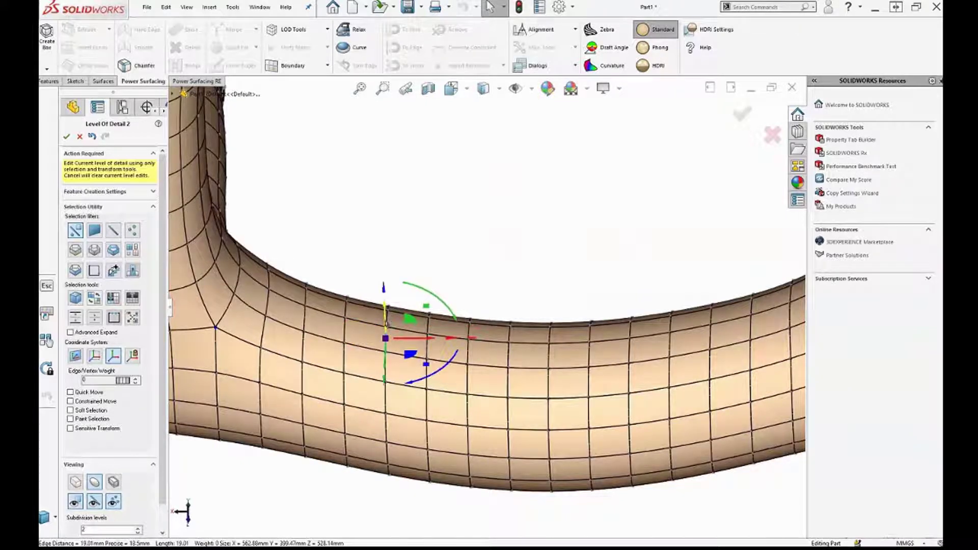
scroll(387, 324, "down", 2)
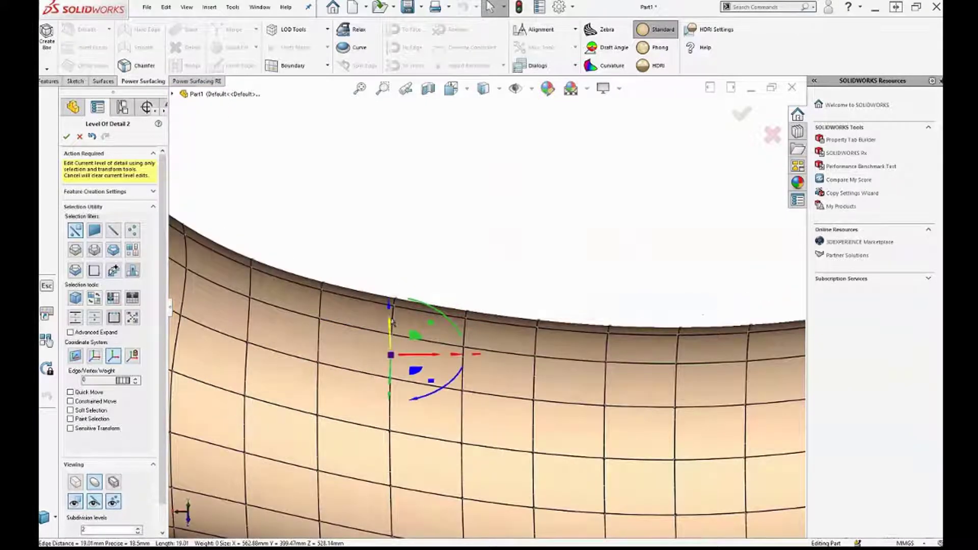
left_click(393, 322)
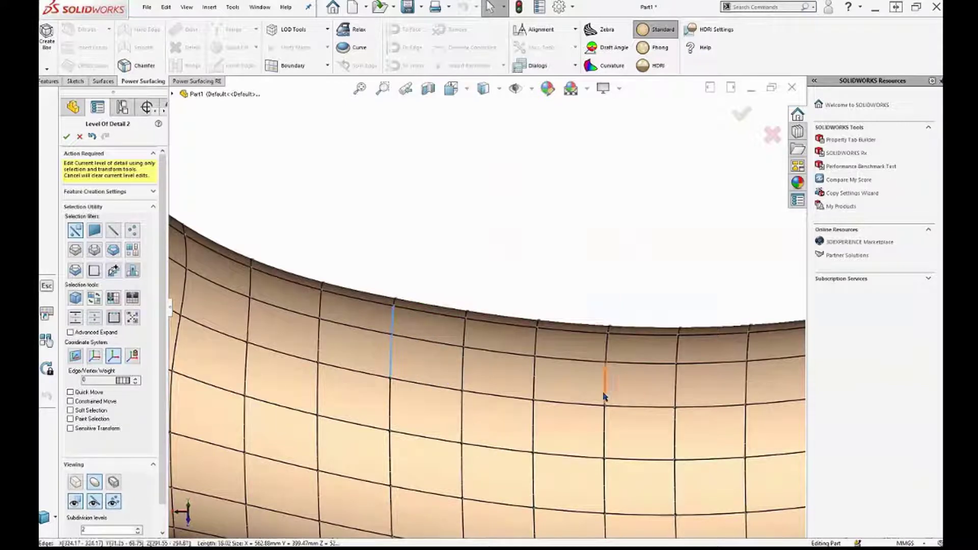
Step: Add two more crosswise edge pairs at three-face spacing along the rail and pull all three pairs about 22 mm into the opening
left_click(607, 349, "ctrl")
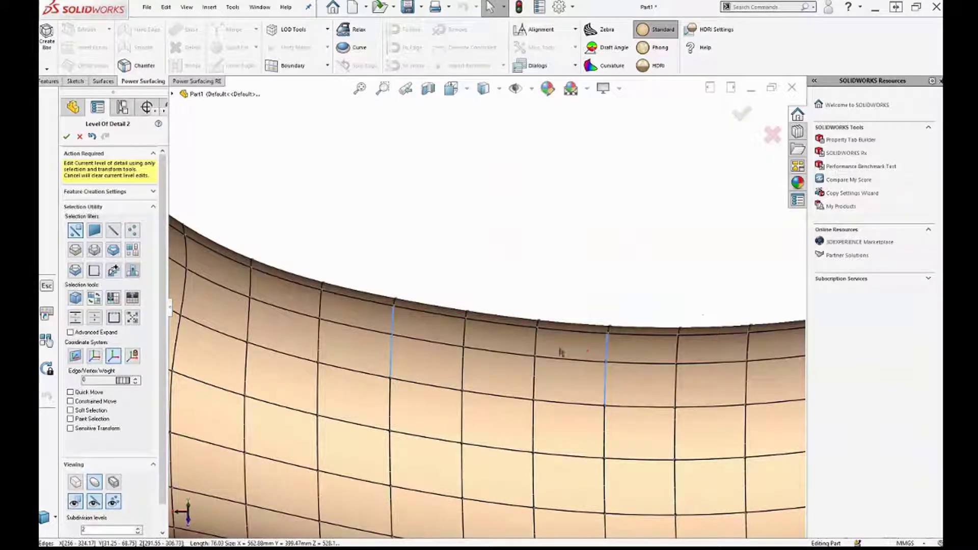
scroll(560, 352, "up", 5)
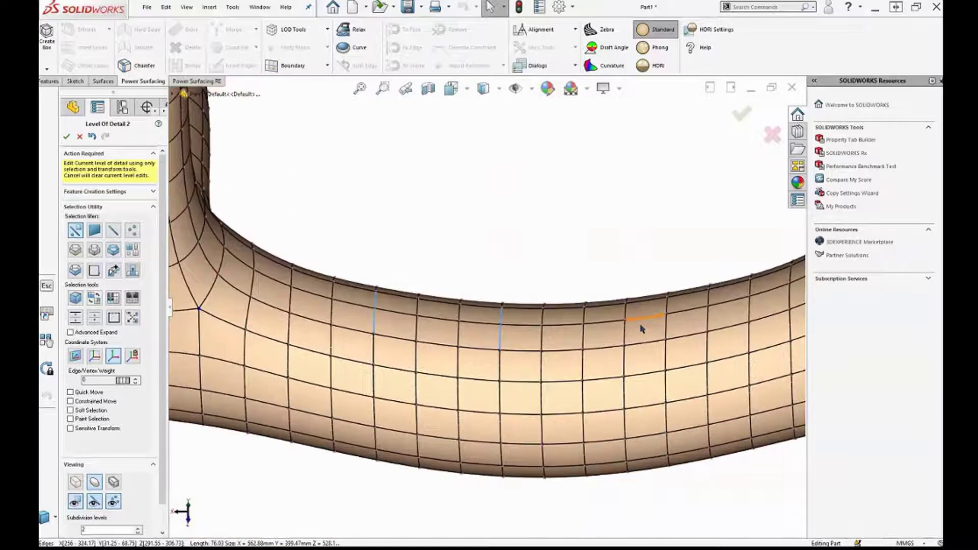
left_click(625, 336, "ctrl")
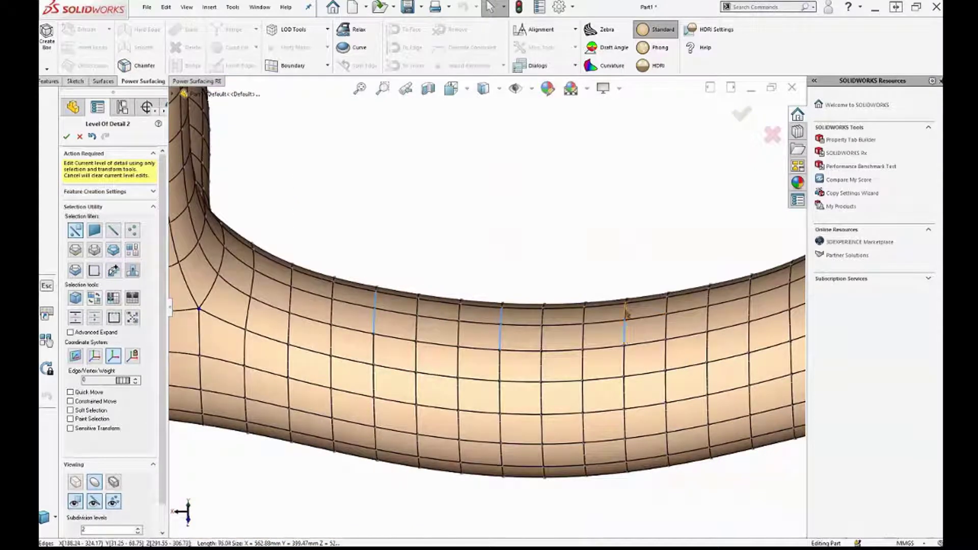
left_click(625, 312, "ctrl")
middle_click_drag(567, 328, 563, 257)
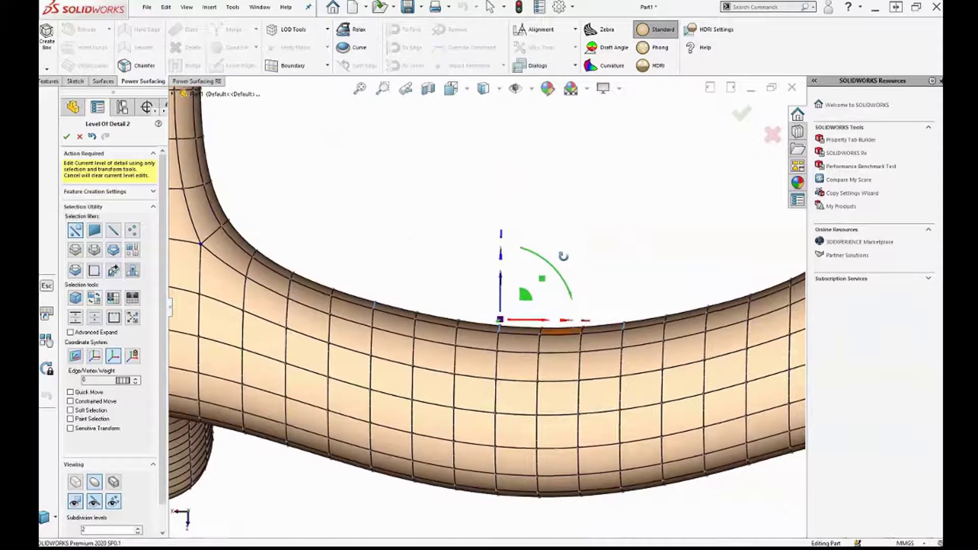
left_click_drag(499, 286, 503, 246)
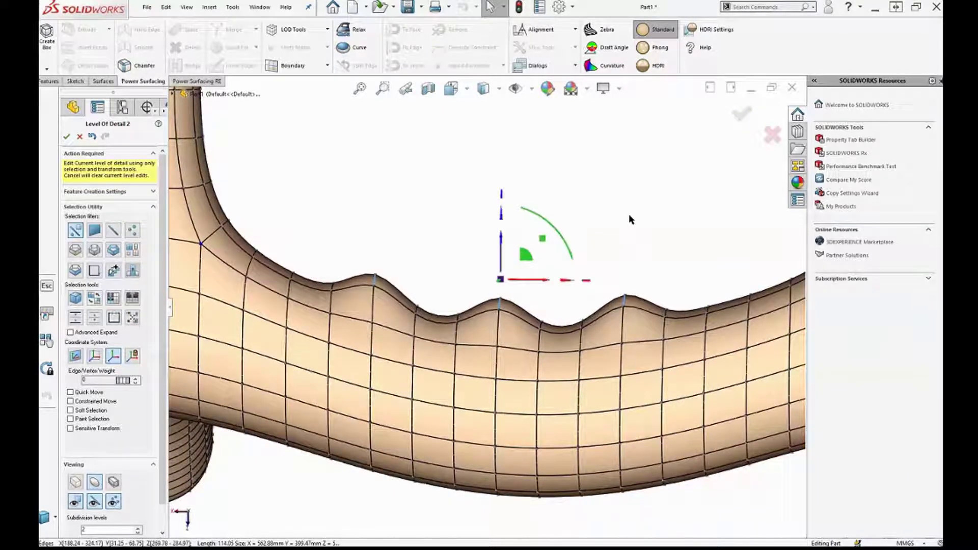
Step: Turn off level-of-detail editing to return to the frame's base control mesh
scroll(622, 217, "up", 6)
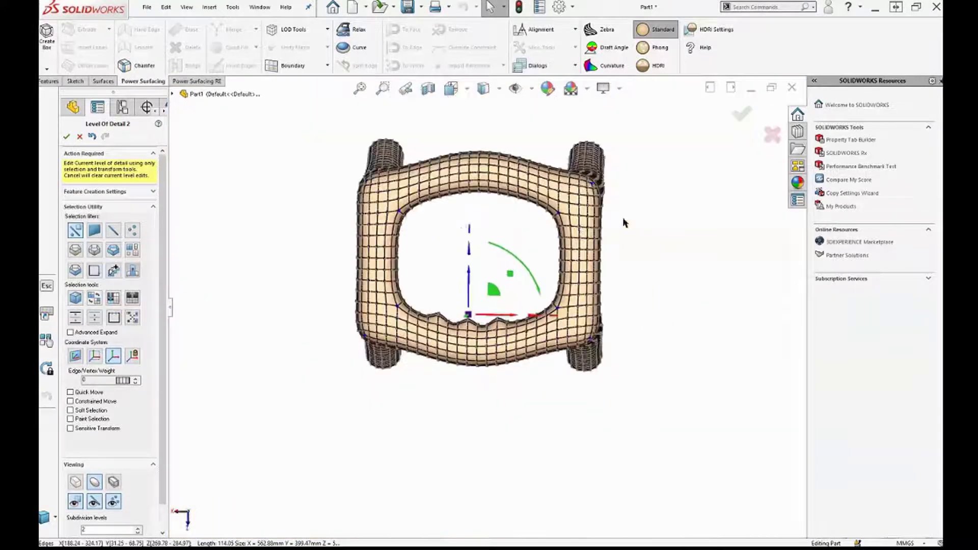
scroll(433, 267, "down", 3)
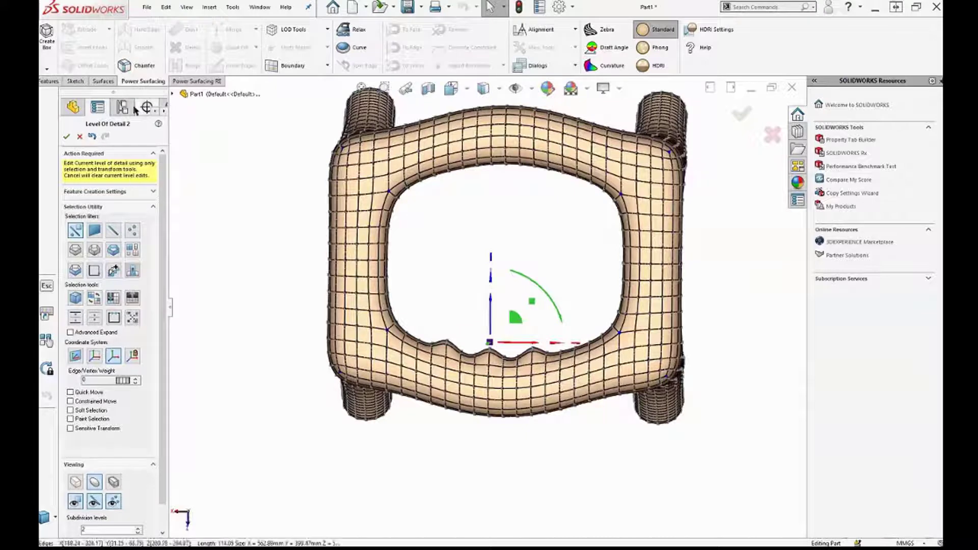
left_click(67, 138)
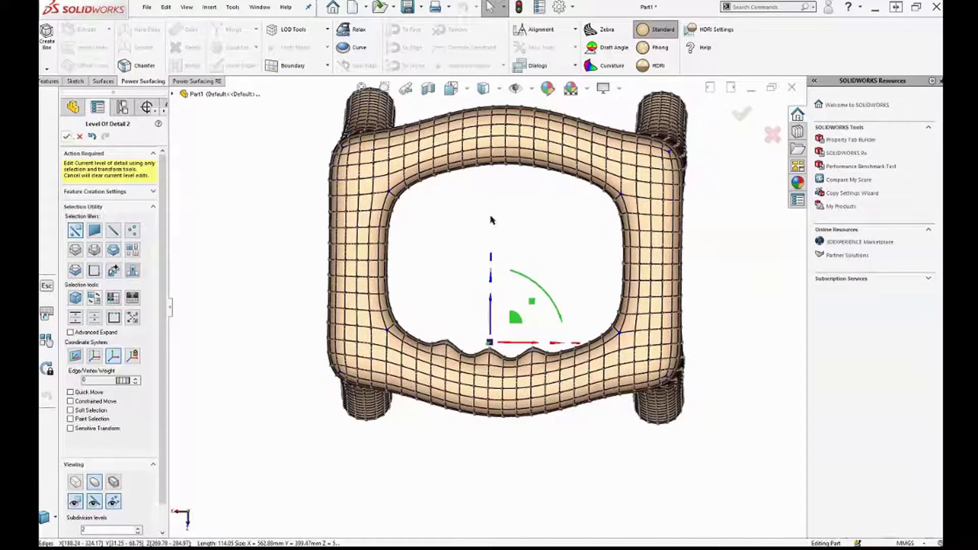
left_click(329, 31)
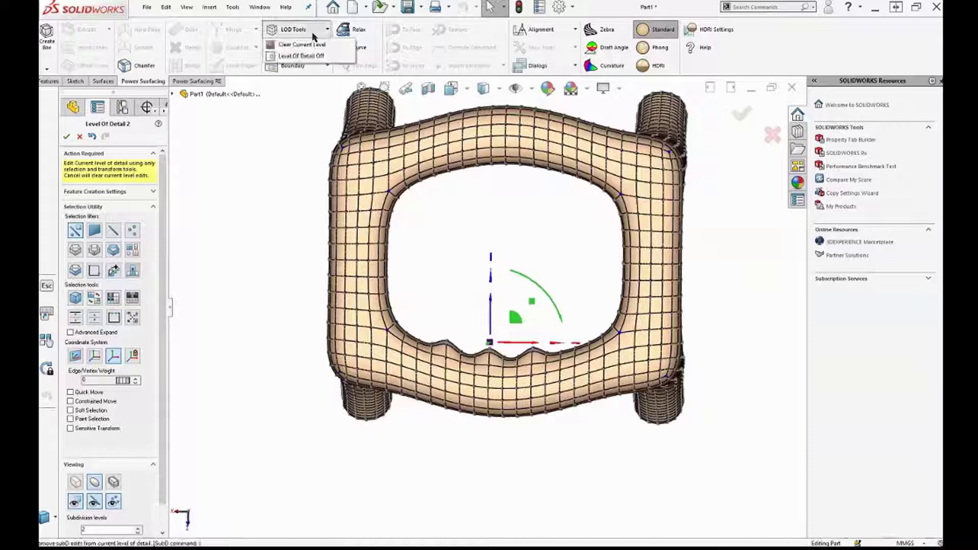
left_click(299, 56)
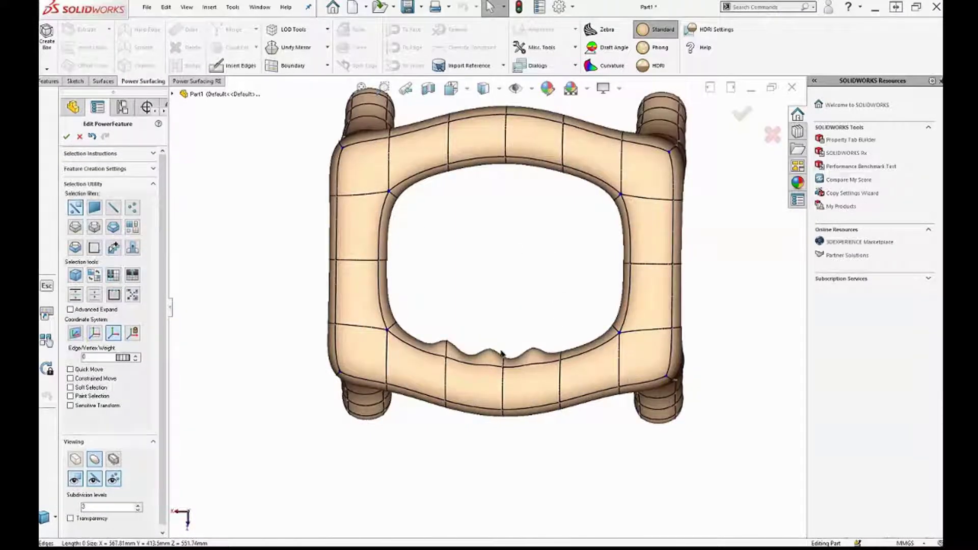
mouse_move(522, 330)
middle_mouse_down()
mouse_move(532, 321)
mouse_move(507, 357)
mouse_move(512, 380)
mouse_move(620, 277)
mouse_move(604, 186)
mouse_move(517, 247)
mouse_move(528, 245)
mouse_move(515, 332)
middle_mouse_up()
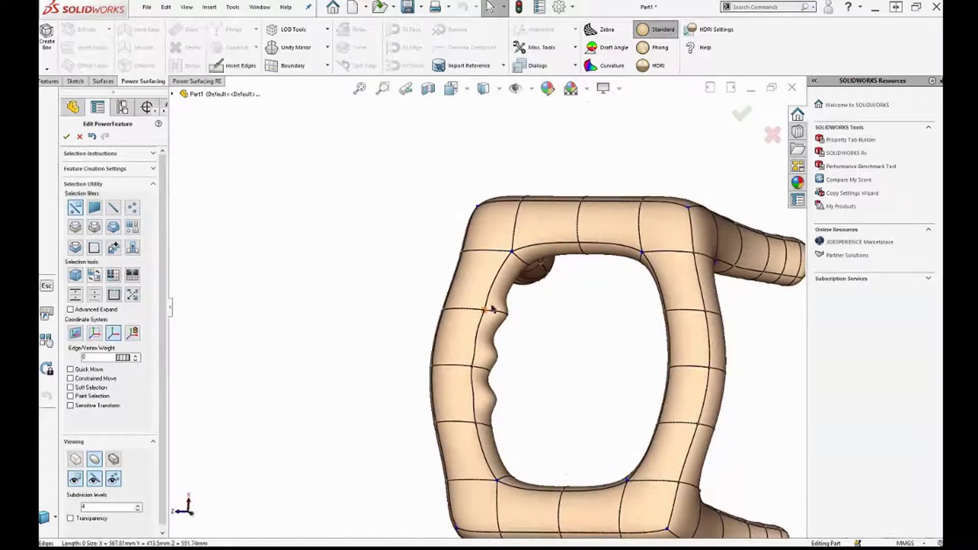
Step: Raise the two top faces in the middle of the rail with finger grips about 62 mm and adjust their height and outward position
left_click(457, 346)
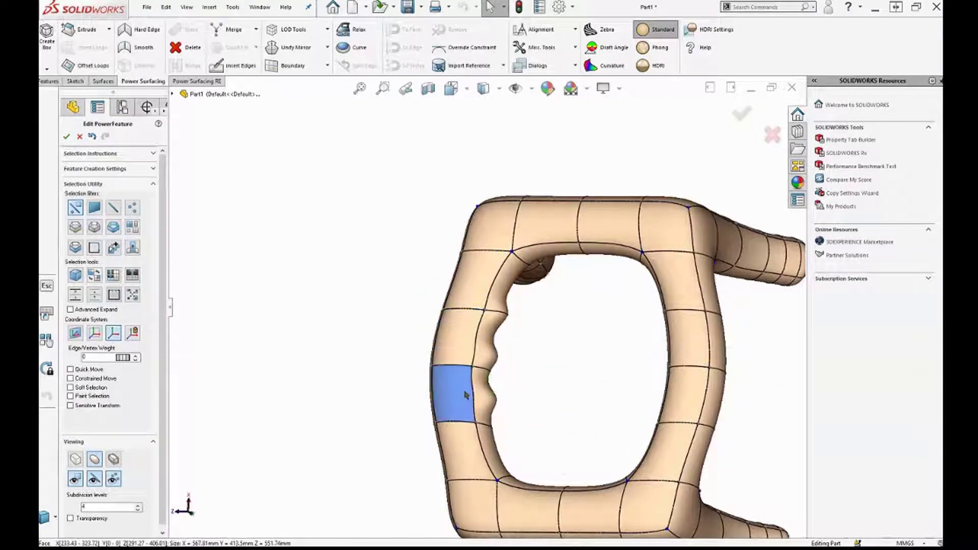
middle_click_drag(556, 364, 605, 306)
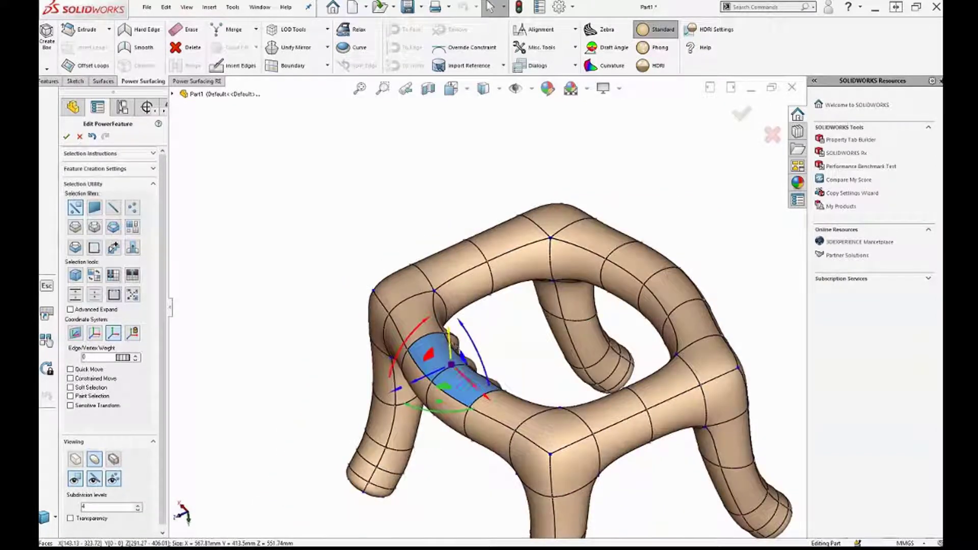
left_click_drag(450, 340, 451, 308)
middle_click_drag(452, 307, 431, 324)
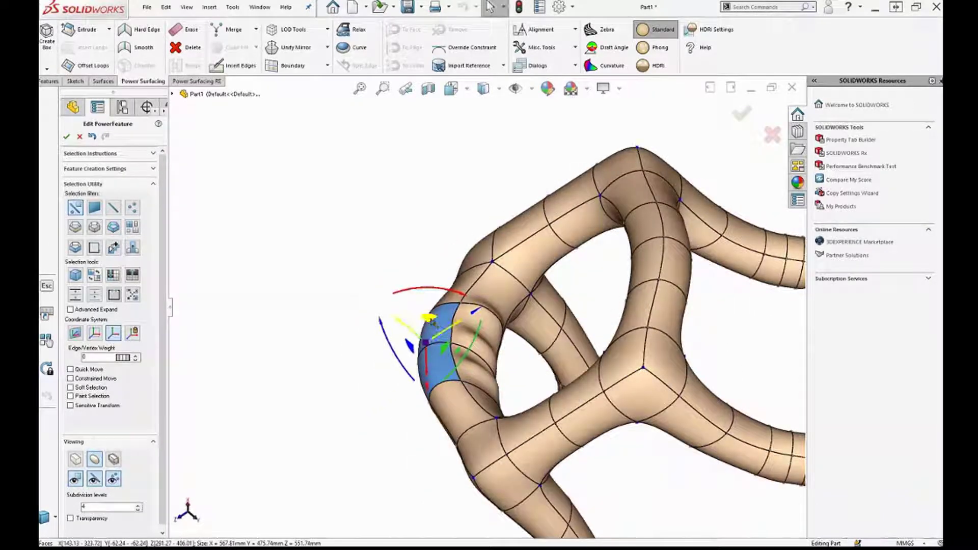
mouse_move(431, 321)
left_mouse_down()
mouse_move(408, 328)
mouse_move(387, 356)
mouse_move(433, 328)
left_mouse_up()
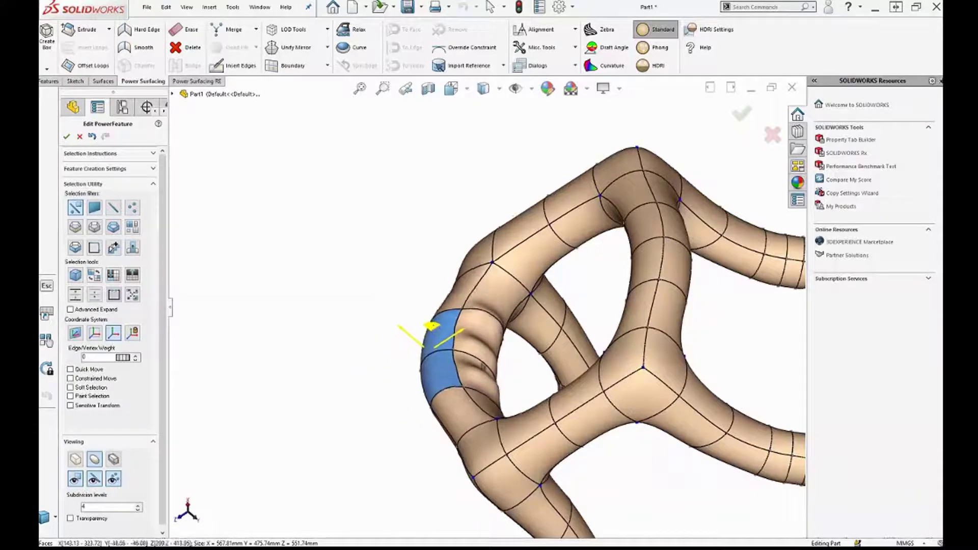
Step: Select the band of faces around the finger-grip section of the rail and try rotating it slightly
mouse_move(488, 360)
middle_mouse_down()
mouse_move(495, 364)
mouse_move(484, 365)
middle_mouse_up()
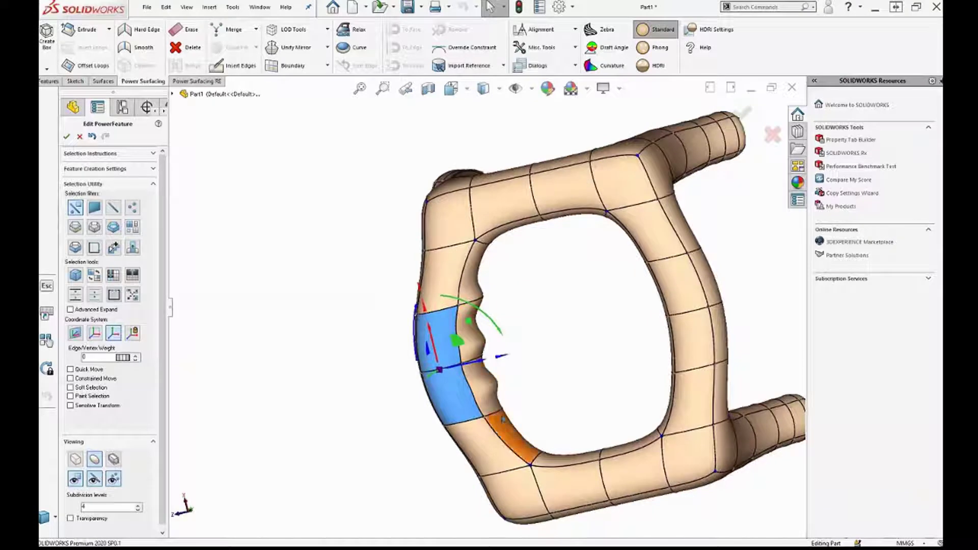
left_click_drag(361, 283, 566, 424)
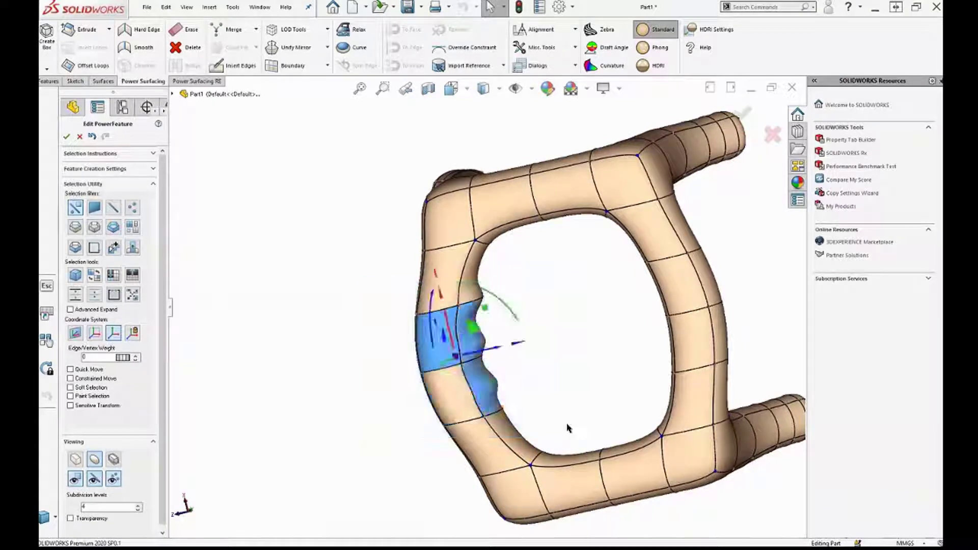
left_click_drag(387, 270, 573, 460)
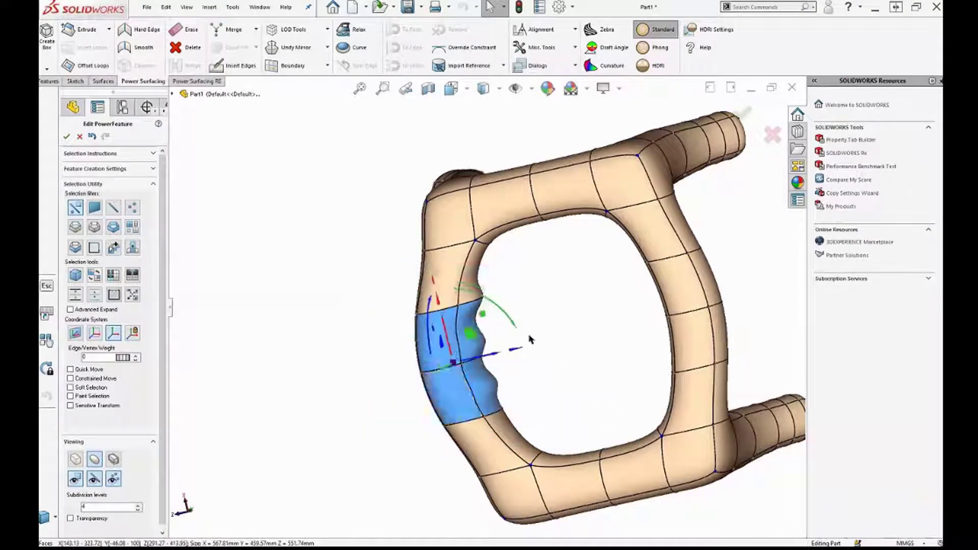
mouse_move(510, 321)
left_mouse_down()
mouse_move(496, 277)
mouse_move(478, 264)
mouse_move(526, 354)
mouse_move(529, 394)
mouse_move(528, 320)
left_mouse_up()
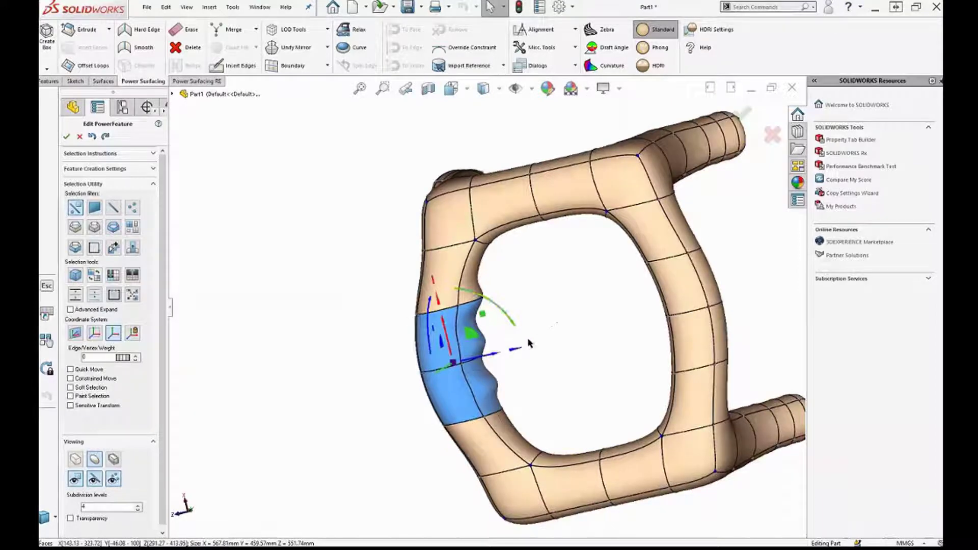
scroll(538, 299, "down", 5)
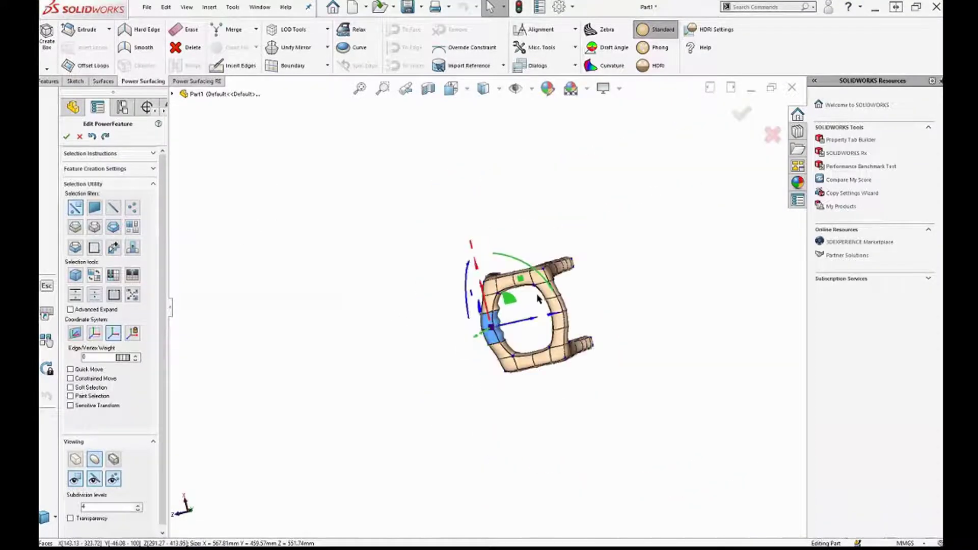
scroll(565, 323, "up", 5)
middle_click_drag(444, 279, 479, 253)
middle_click_drag(305, 288, 465, 205)
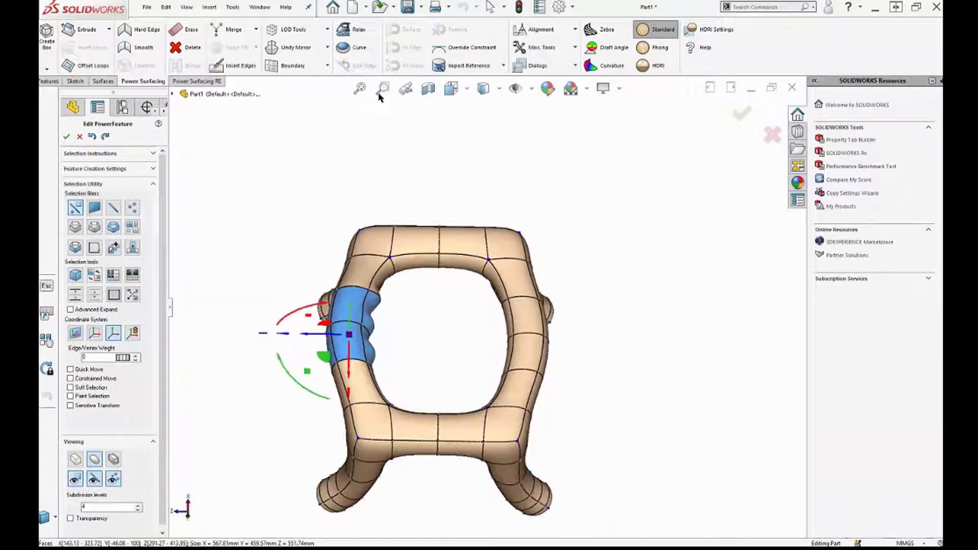
Step: Insert a closed diamond of diagonal edges across the top and outer faces of the neighbouring rail, at the leg corner away from the finger grips
left_click(224, 65)
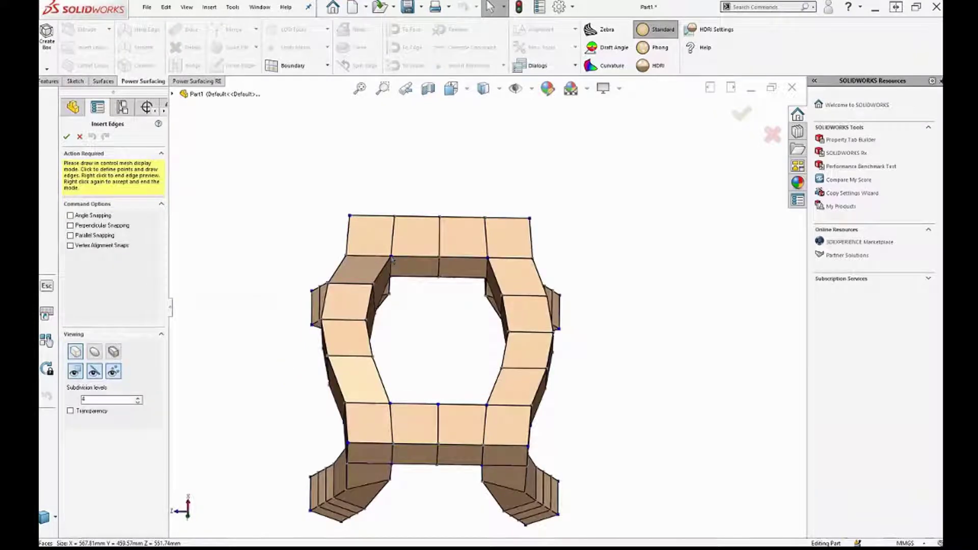
left_click(391, 257)
left_click(483, 464)
left_click(438, 445)
left_click(486, 406)
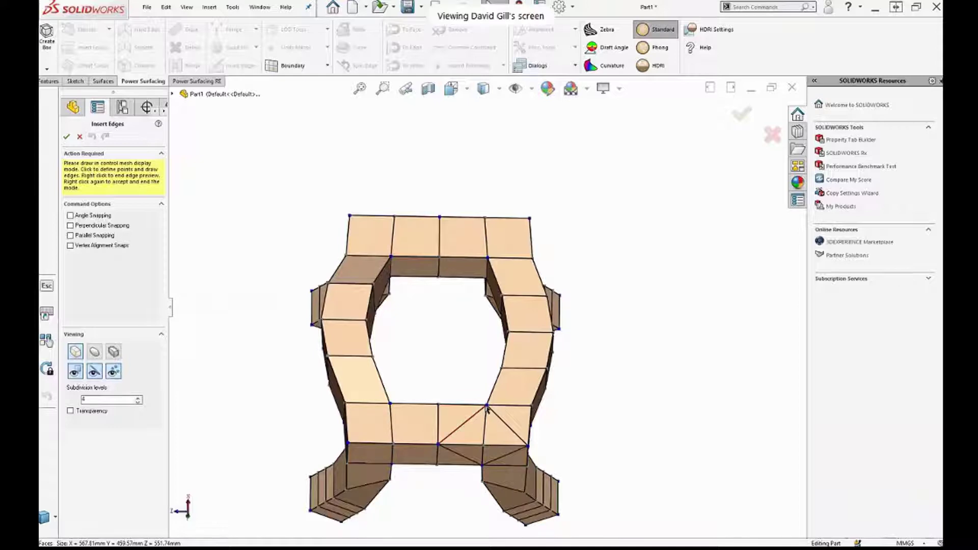
scroll(487, 408, "down", 4)
scroll(487, 408, "up", 5)
middle_click_drag(484, 370, 469, 304)
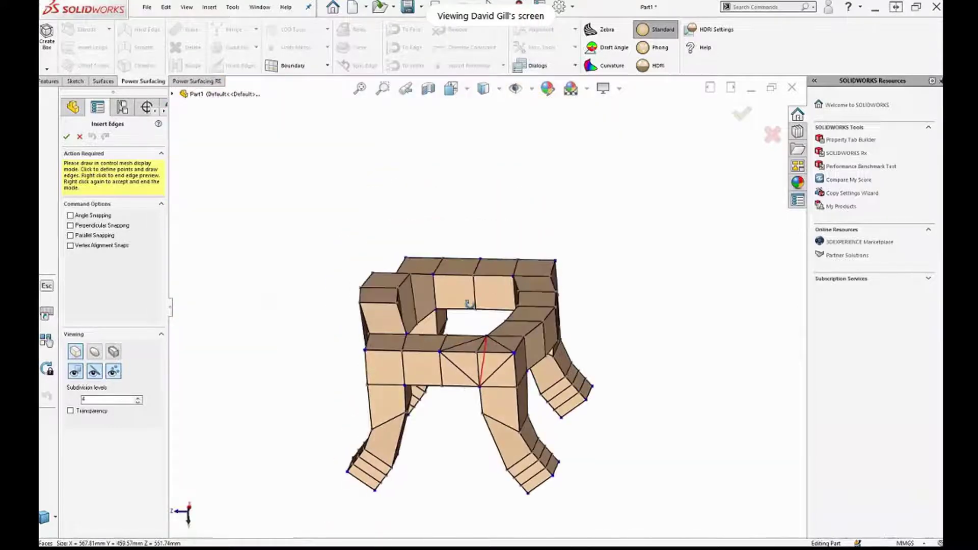
right_click(468, 312)
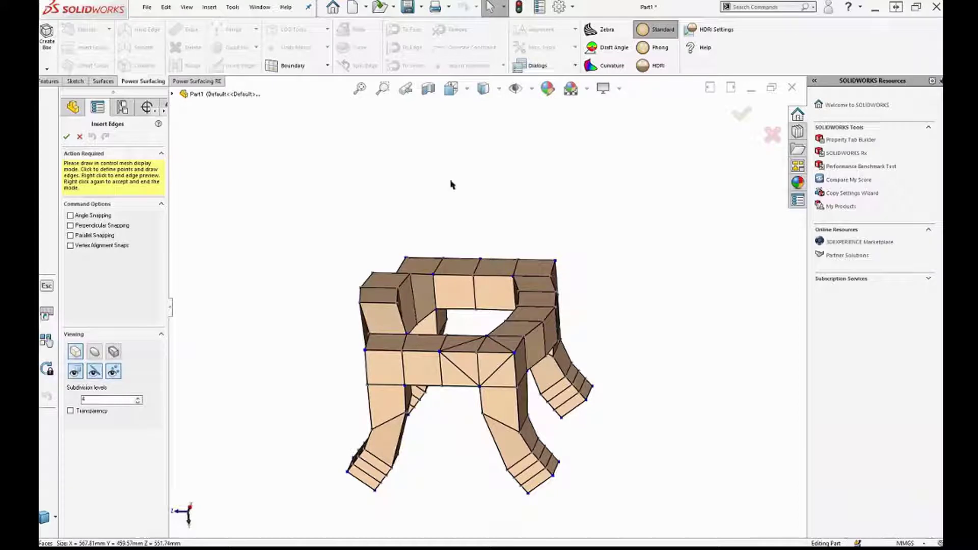
right_click(479, 228)
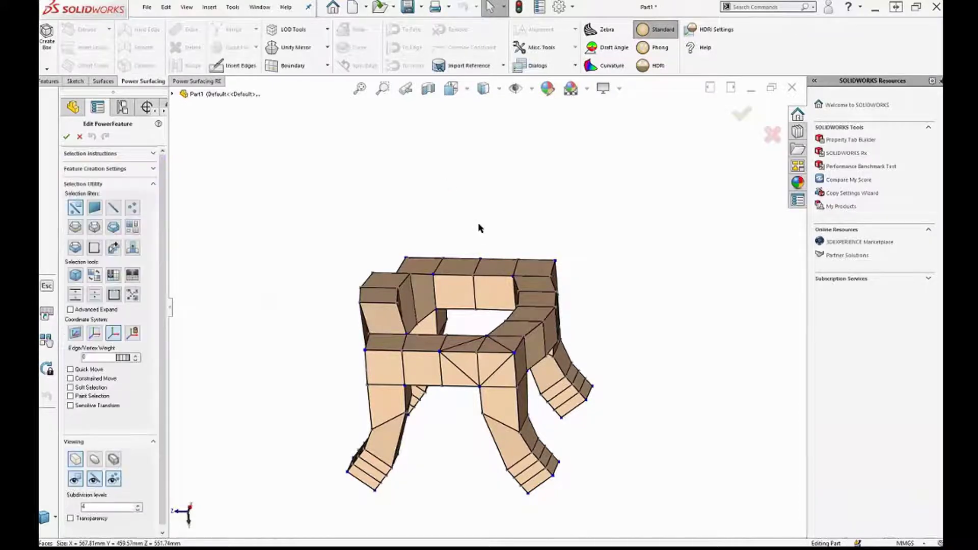
Step: Switch the frame's control mesh to a finer level of detail
right_click(479, 226)
left_click(566, 253)
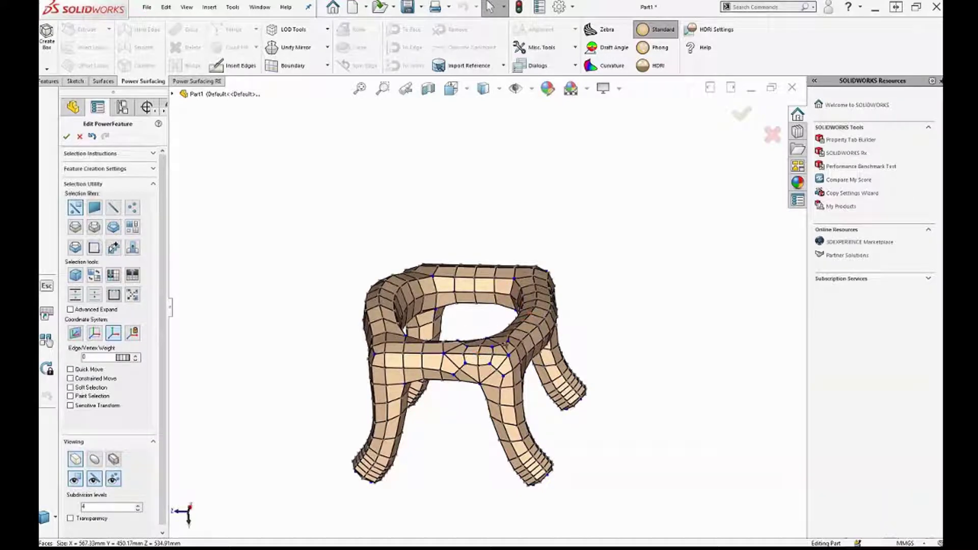
scroll(465, 390, "down", 2)
Step: Display the frame as a smooth surface without mesh lines and inspect its reflections with HDRI shading
left_click(98, 461)
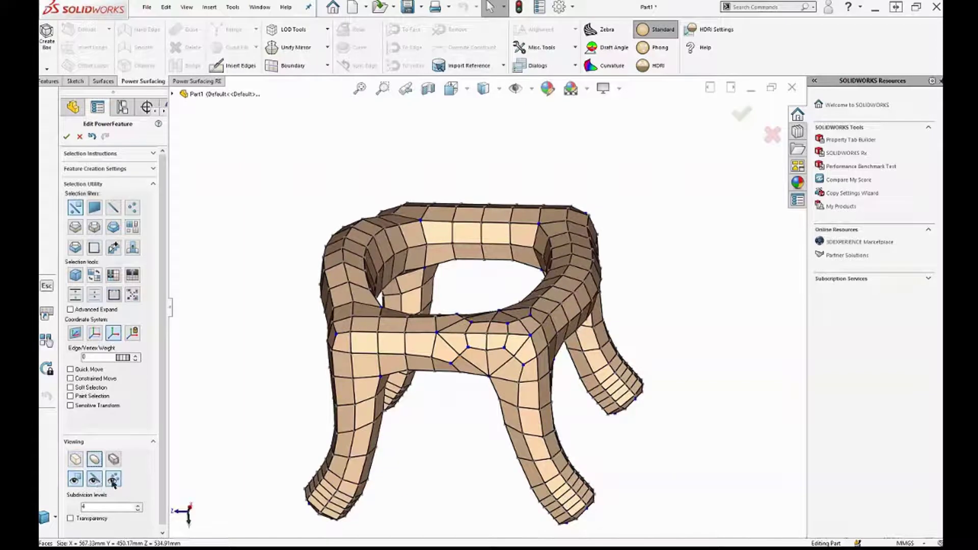
left_click(114, 480)
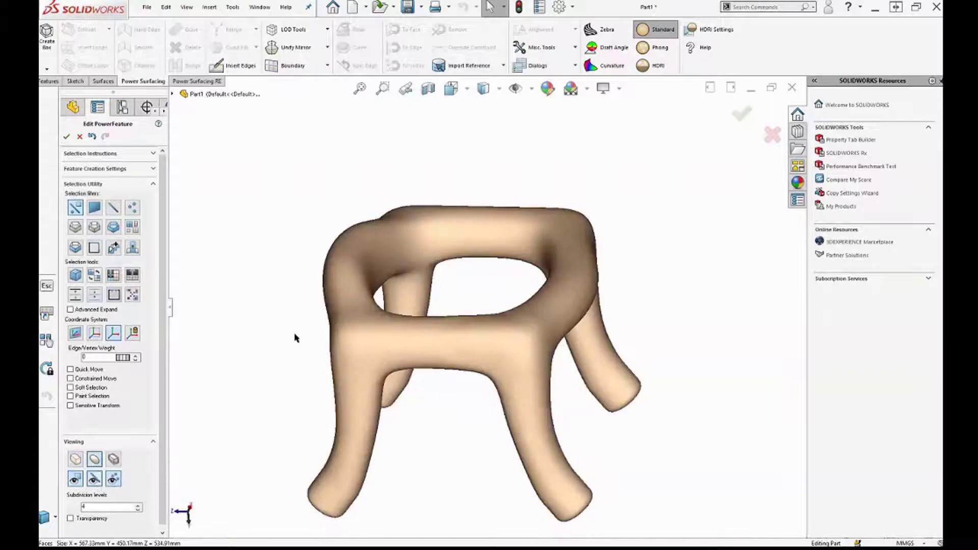
left_click(659, 66)
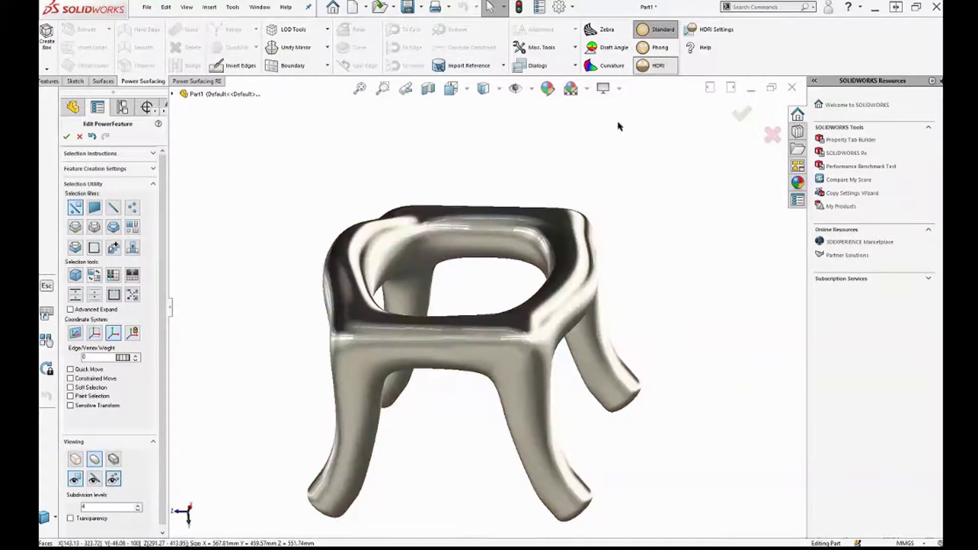
middle_click_drag(473, 346, 512, 325)
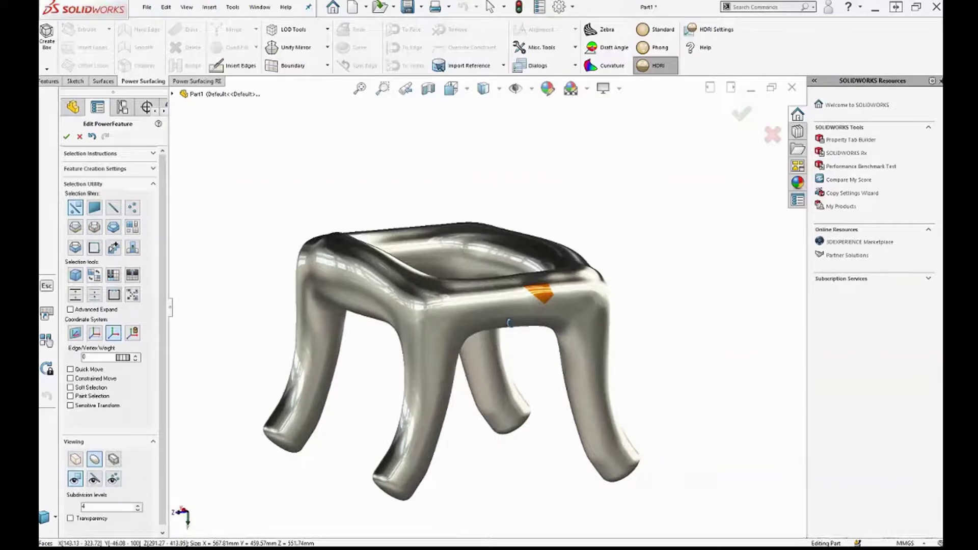
Step: Accept the Power Surfacing edits to convert the frame to a solid body and start a section view at the Front Plane
left_click(742, 114)
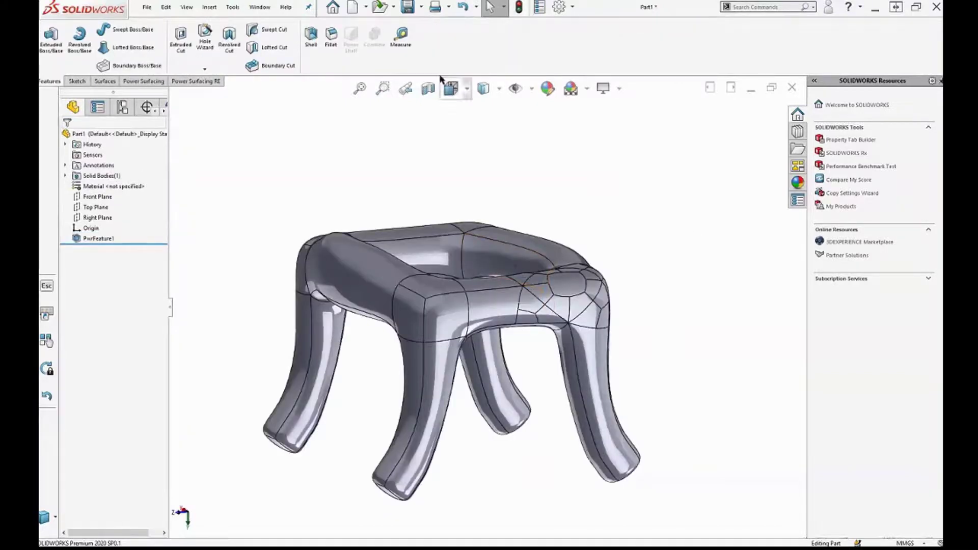
left_click(428, 89)
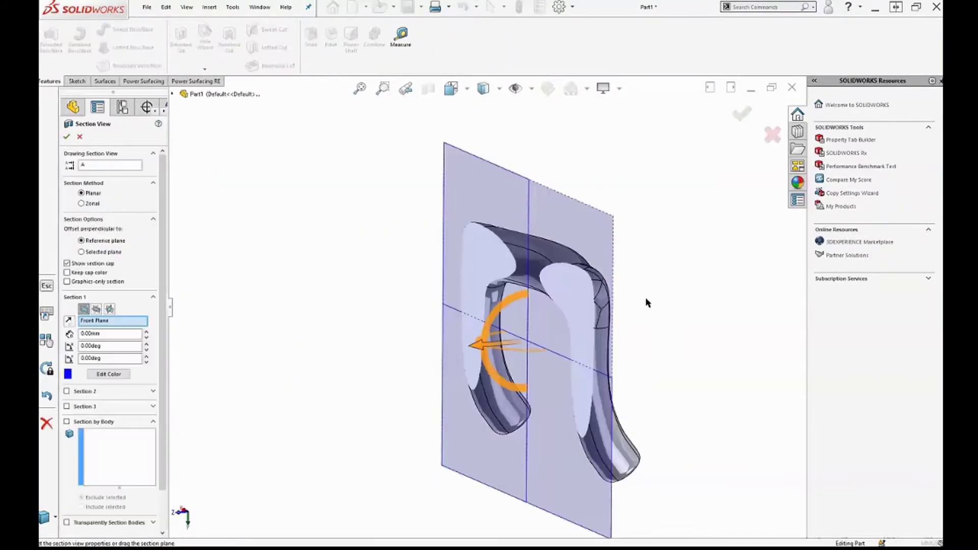